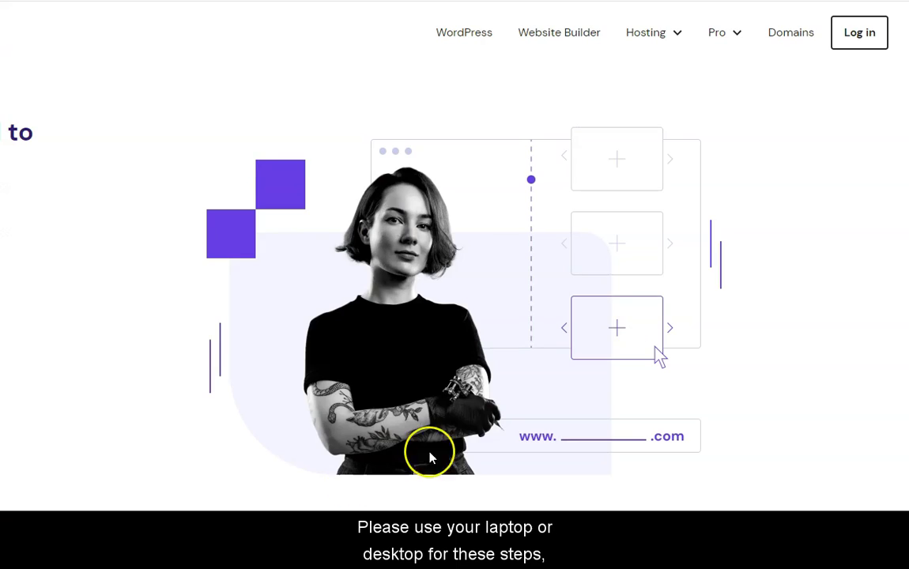
Log in to Hostinger and reach the hPanel Emails page showing the active rooftopfl.com plan
click(856, 35)
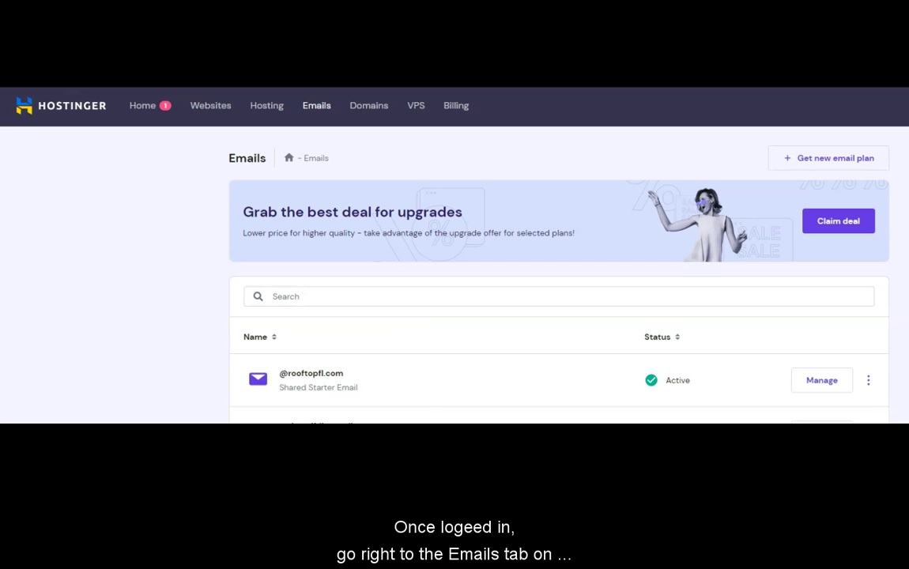
Open rooftopfl.com's Email Accounts and highlight the 1 / 100 usage and the existing account's address
click(319, 107)
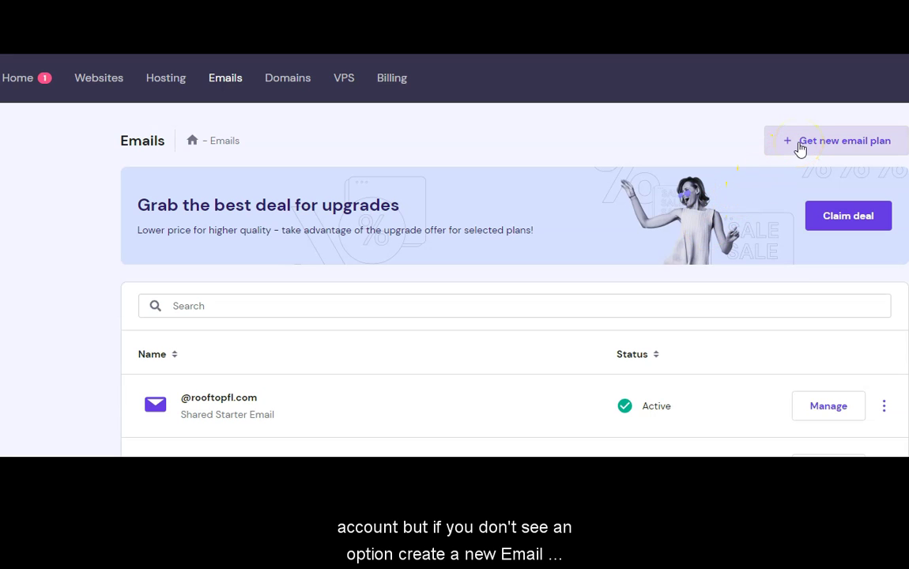
click(823, 409)
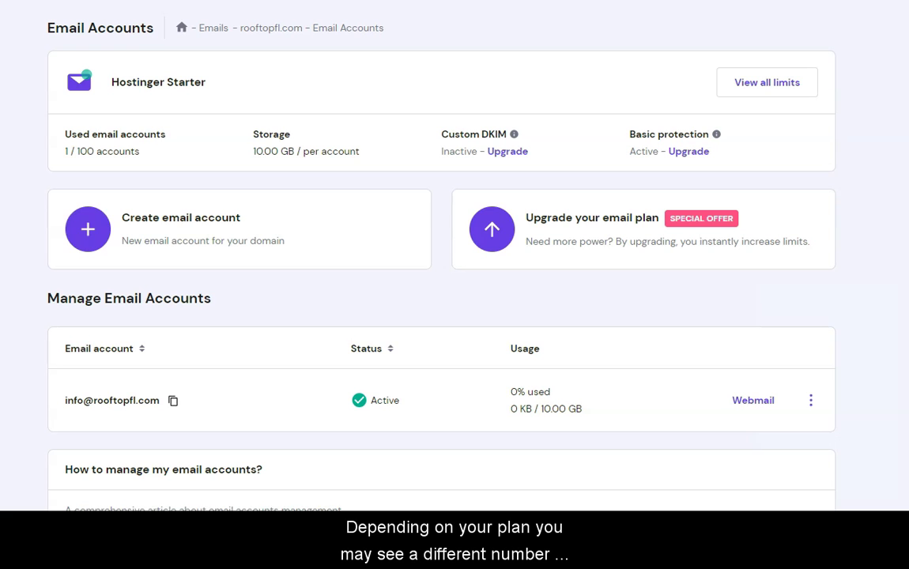
drag(63, 152, 127, 152)
click(154, 156)
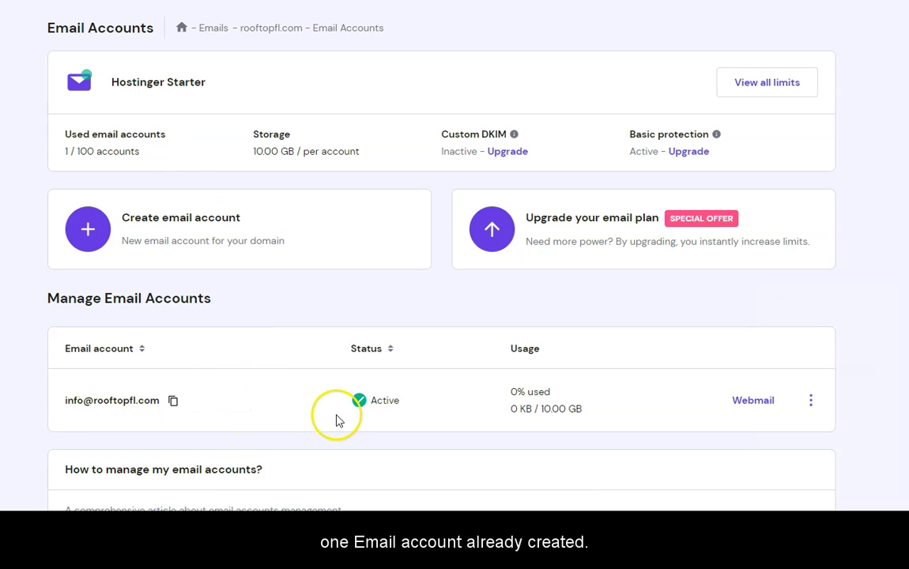
drag(67, 401, 162, 395)
click(56, 287)
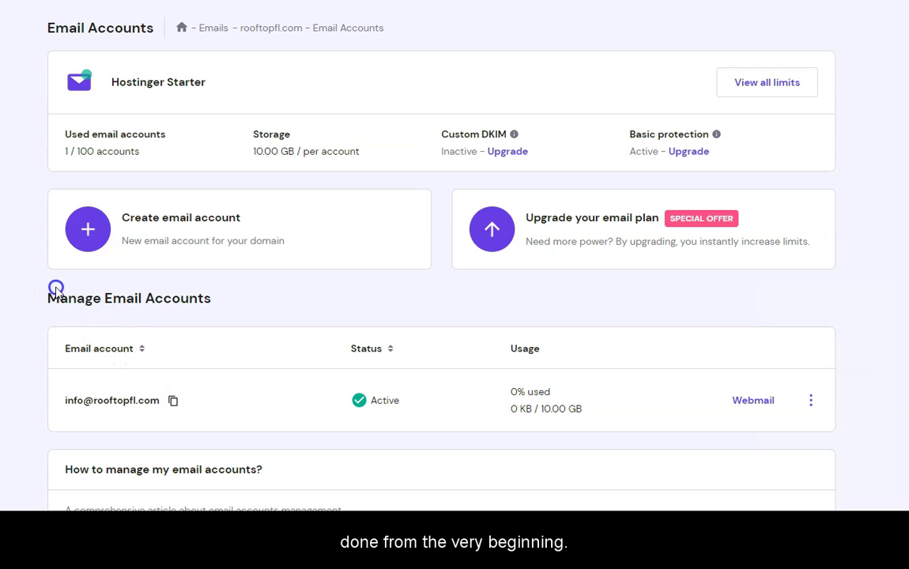
Create a 'help' email account with a pasted password, then note the expiration reminders offer
click(87, 229)
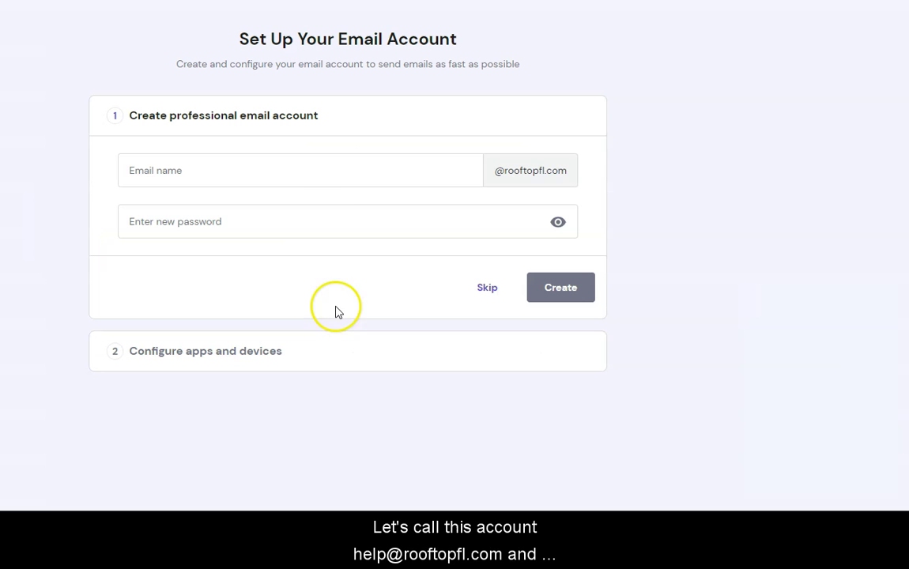
click(323, 175)
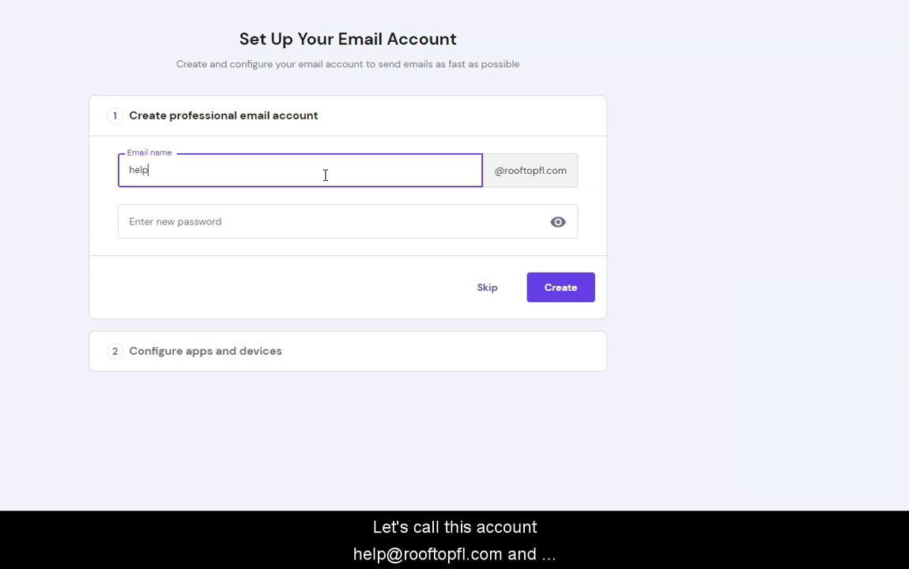
click(303, 225)
key(ctrl+v)
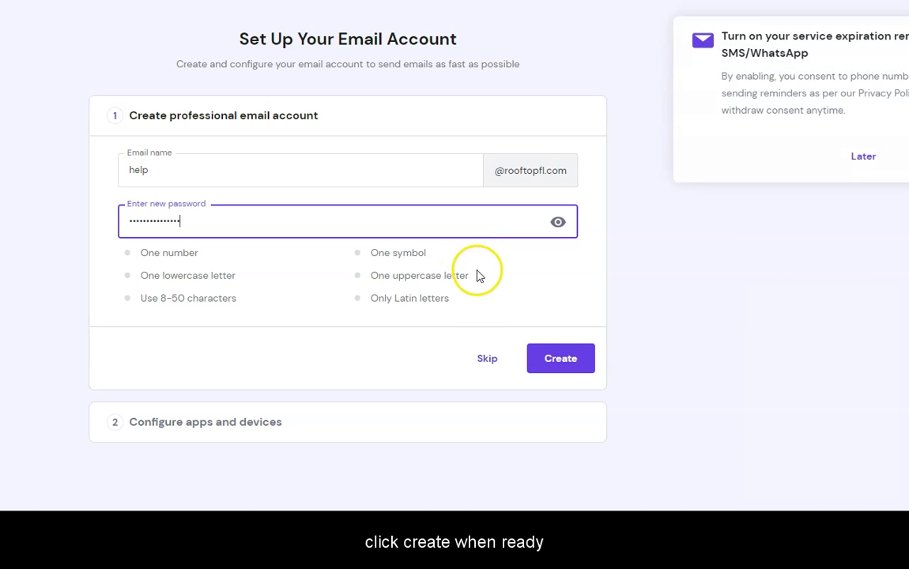
click(552, 352)
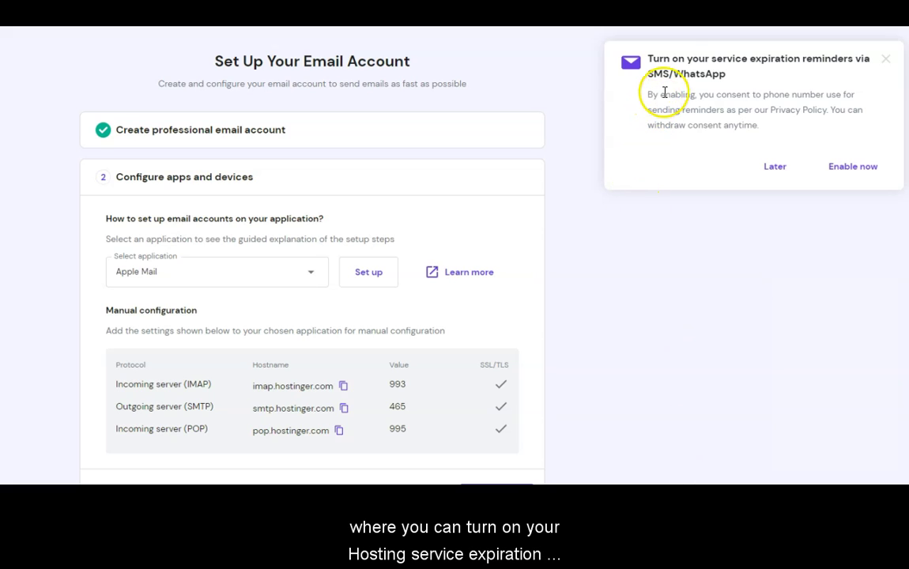
drag(645, 58, 747, 76)
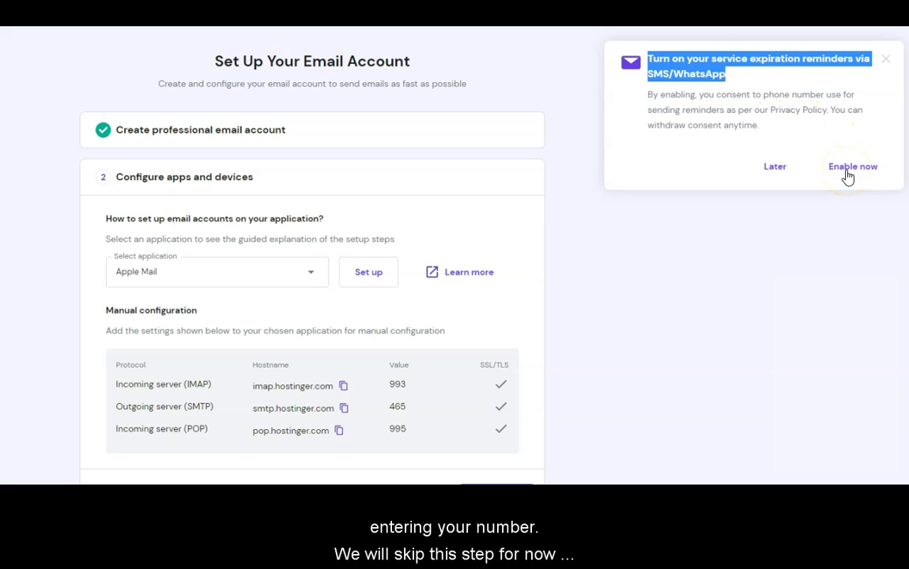
Postpone the reminders, choose Gmail (Mobile), and snip its manual IMAP/SMTP/POP settings
click(775, 169)
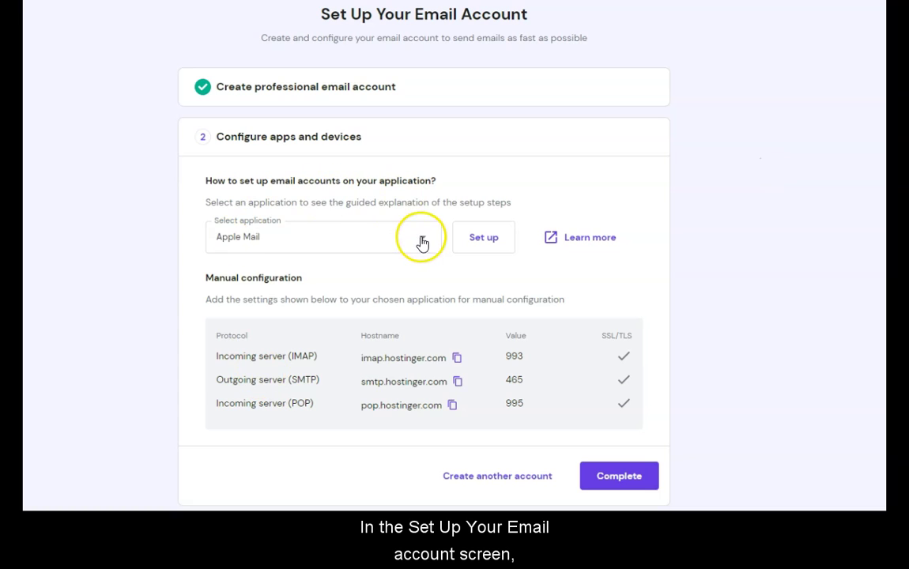
click(421, 241)
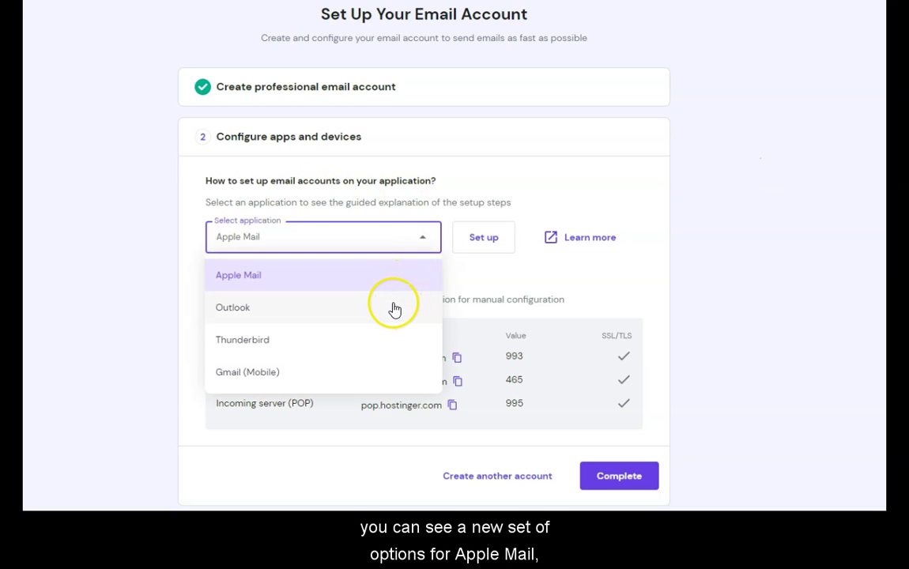
click(355, 375)
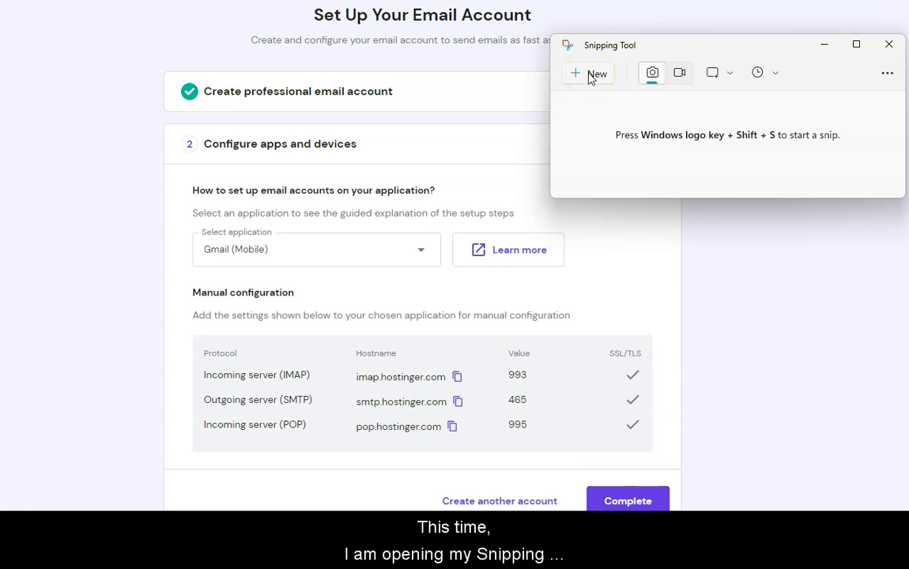
click(593, 74)
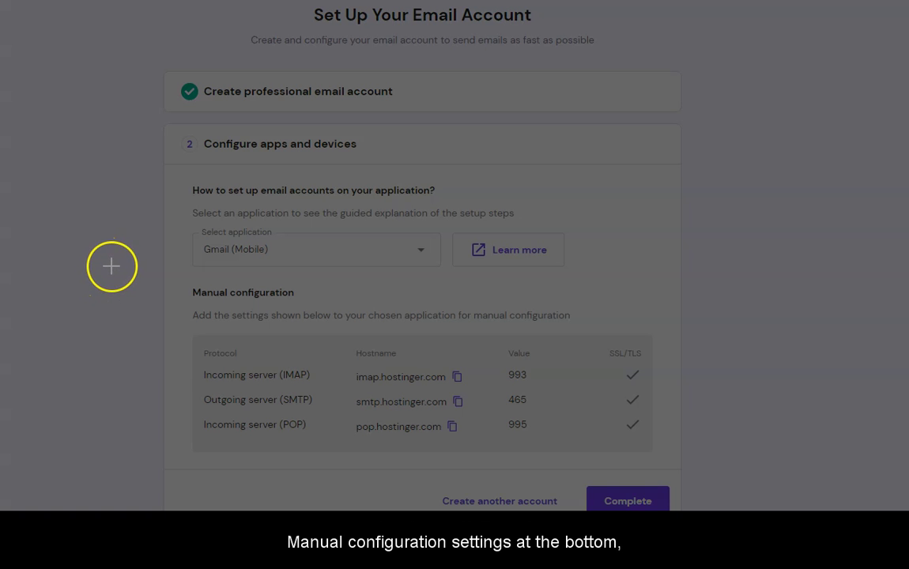
drag(112, 263, 721, 484)
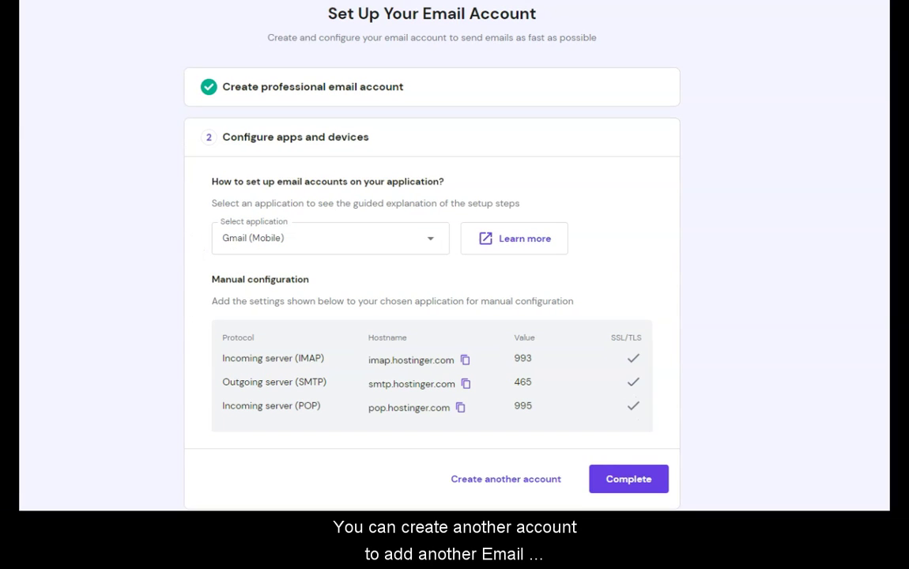
Complete the mailbox setup and check the help account's actions menu
click(524, 481)
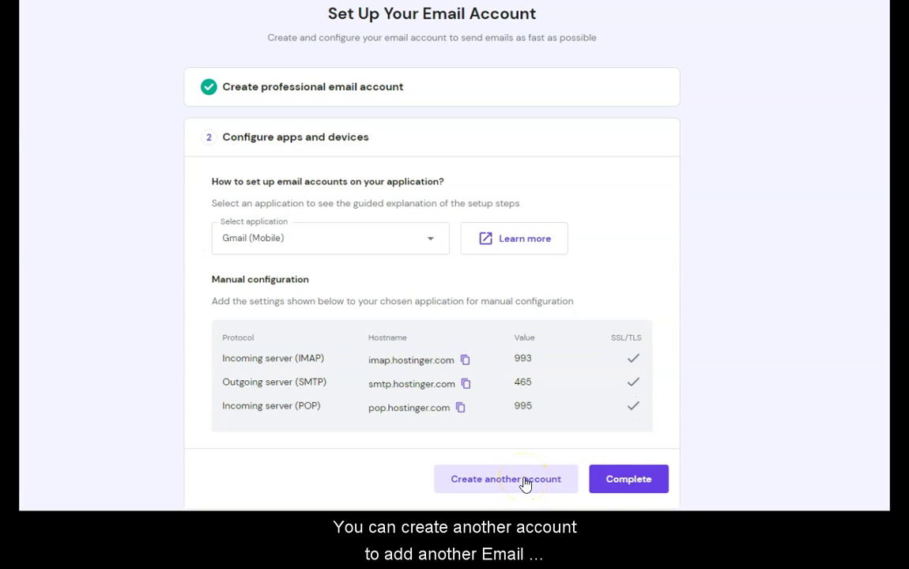
click(630, 485)
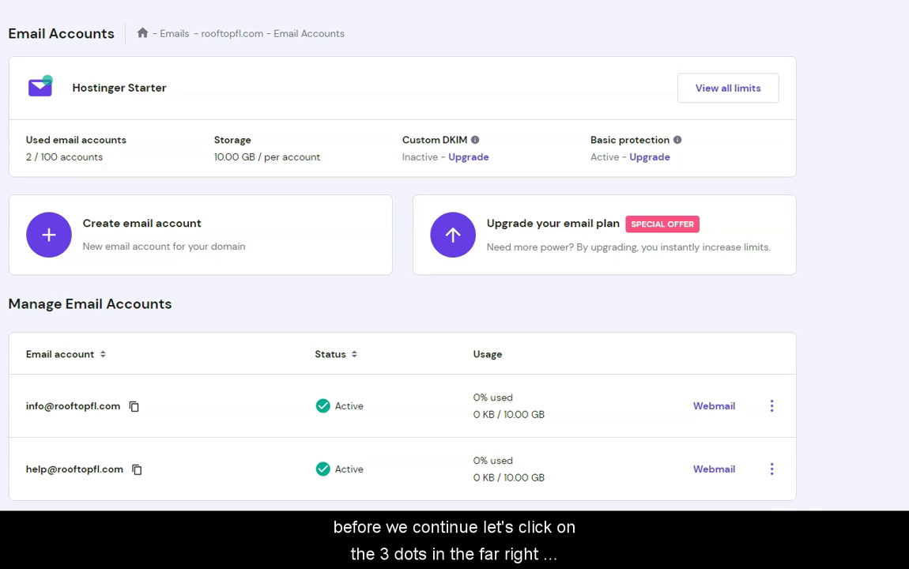
click(771, 475)
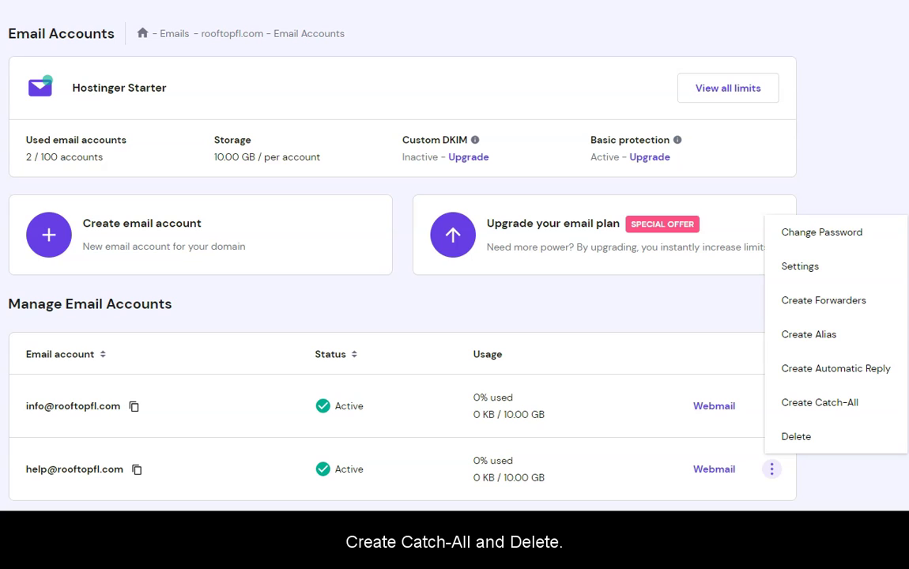
click(784, 491)
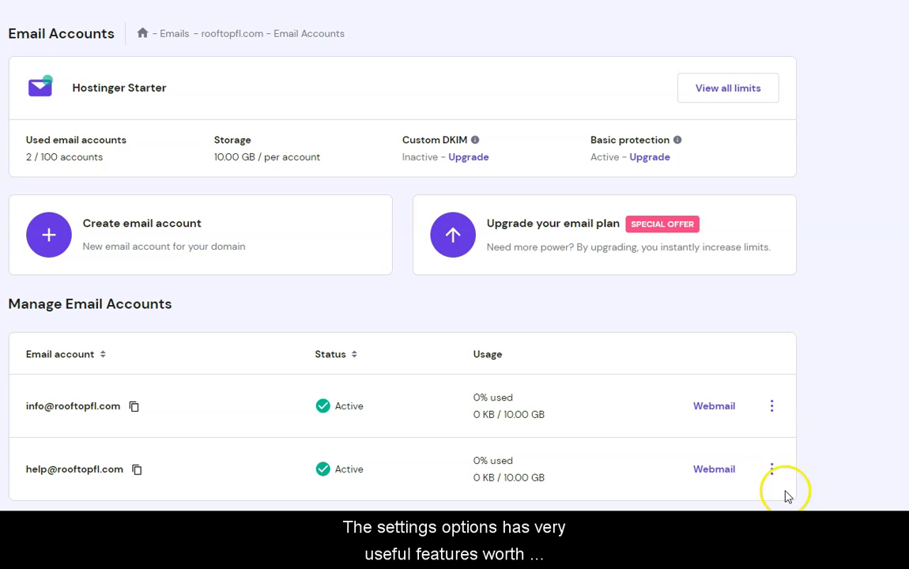
In the info account's settings, toggle Disable email account on and back off
click(776, 409)
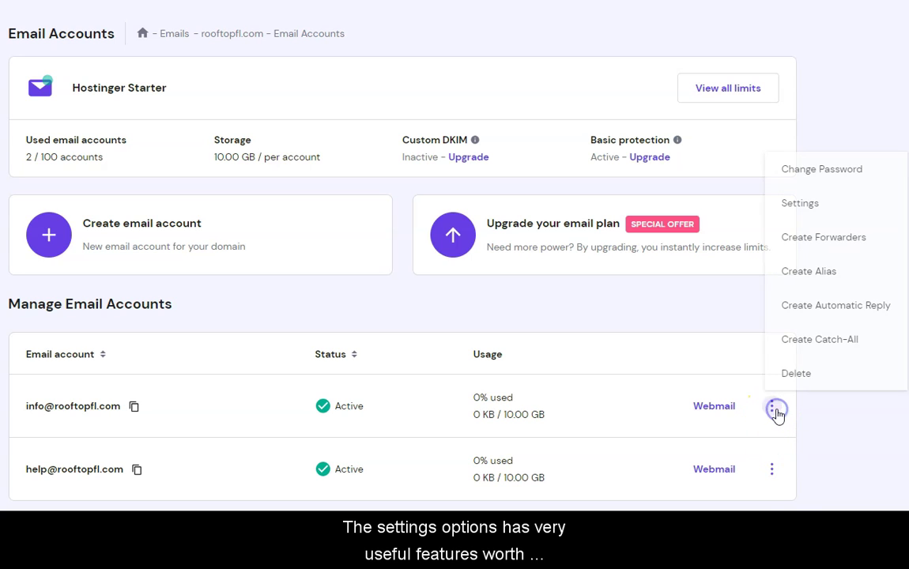
click(805, 203)
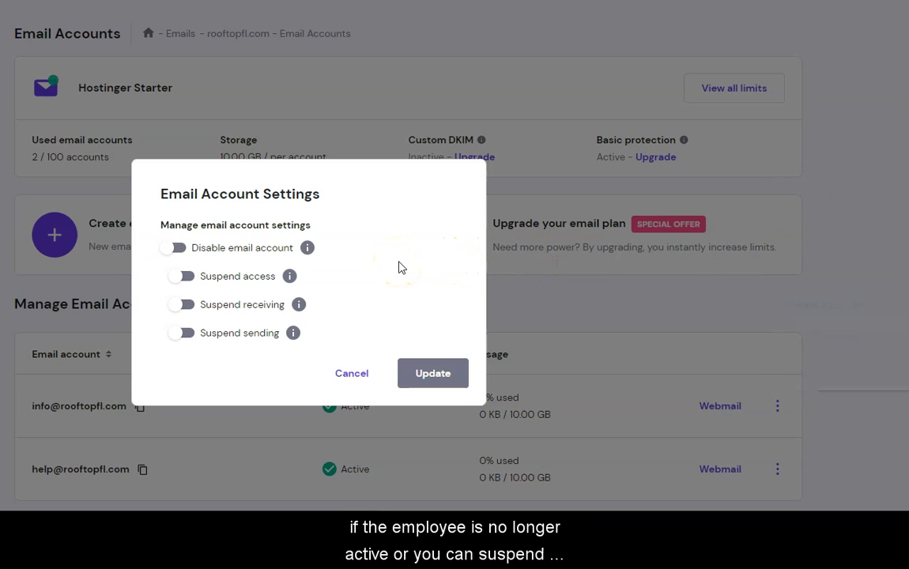
click(169, 250)
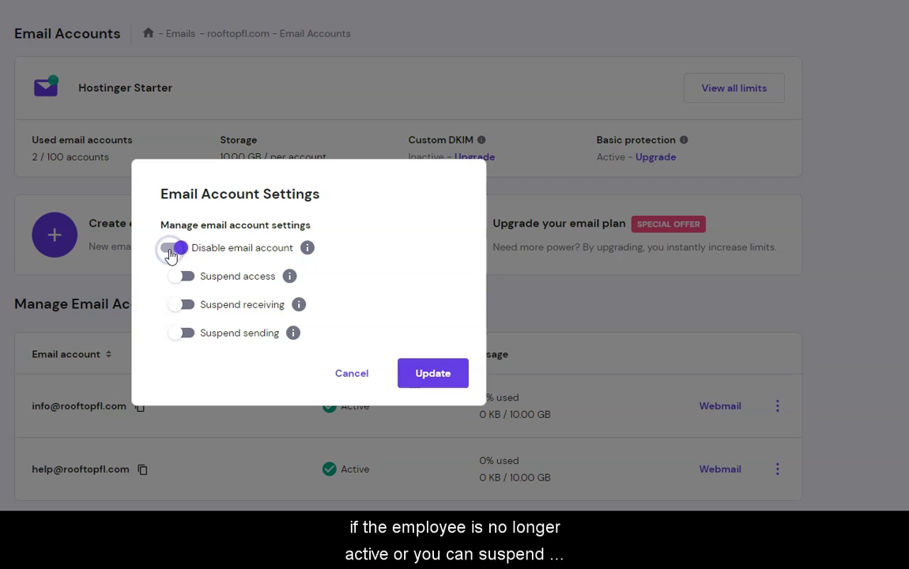
click(171, 249)
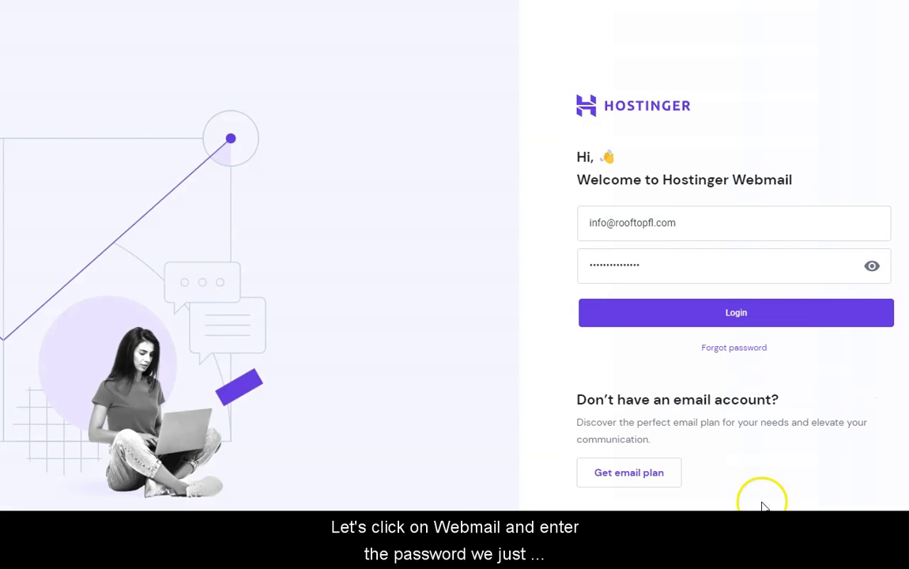
Log in to Webmail as the info mailbox, reaching its empty Inbox
key(Return)
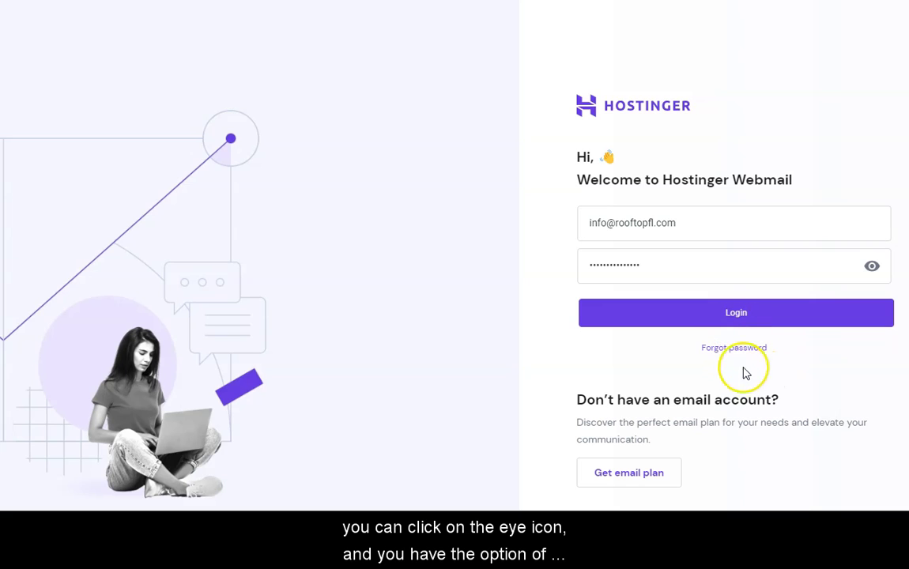
click(745, 315)
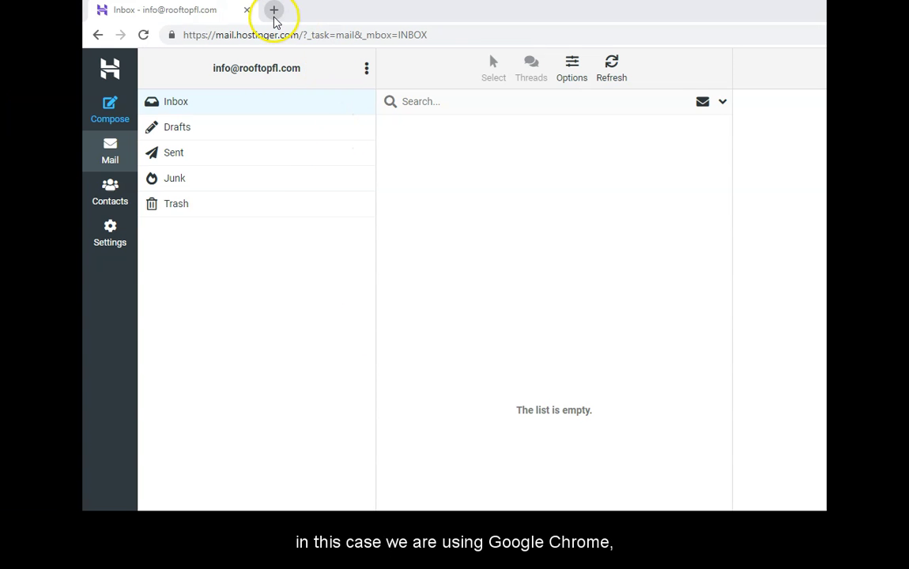
Open gmail.com in a new tab and go to Settings > Accounts and Import
click(273, 11)
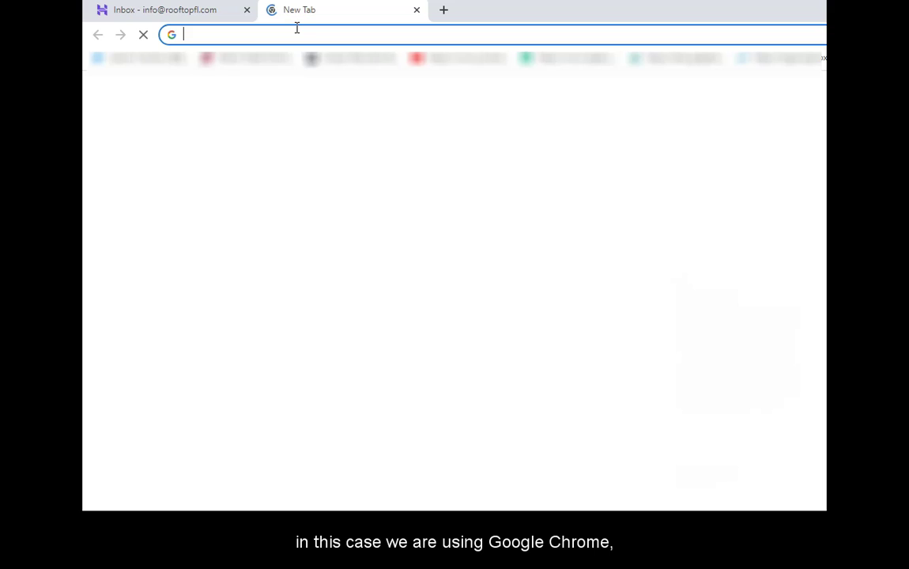
text(gmail.com)
key(Return)
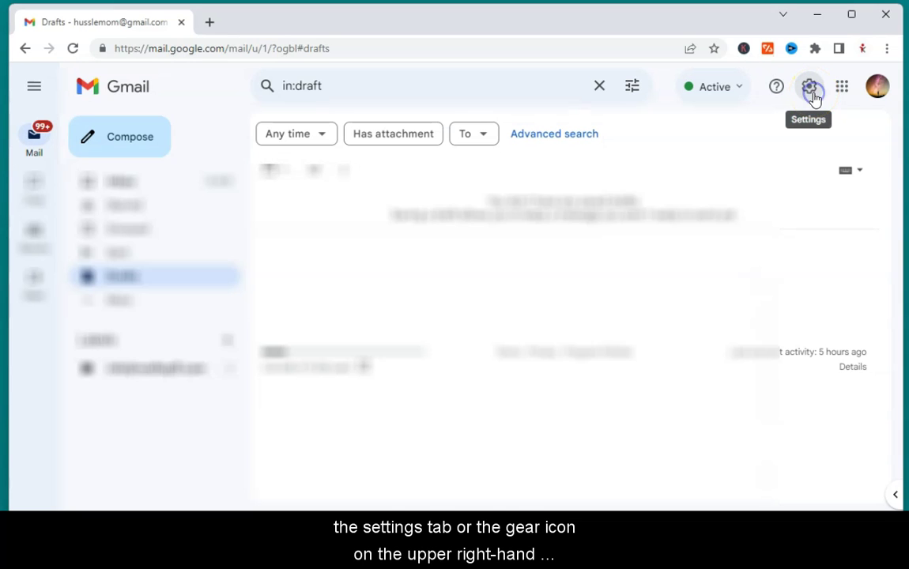
click(810, 87)
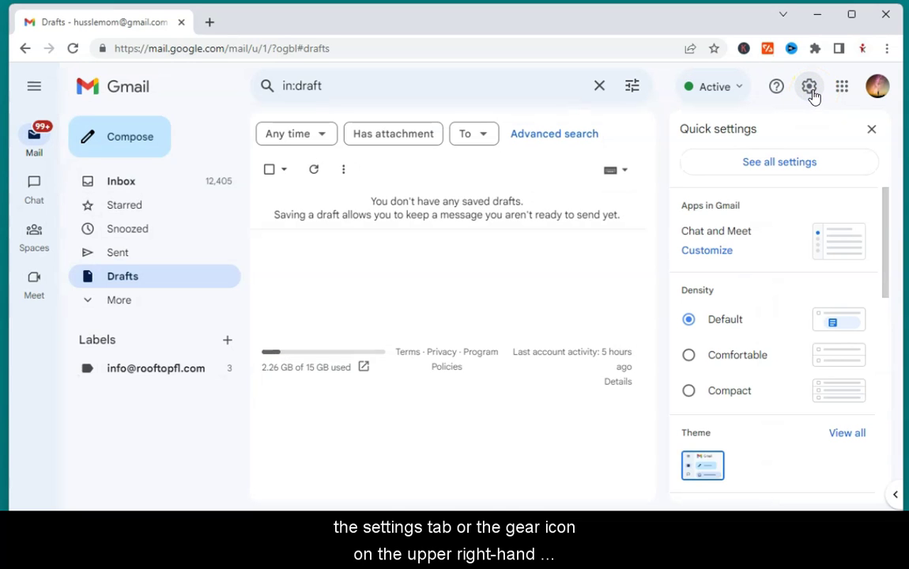
click(760, 164)
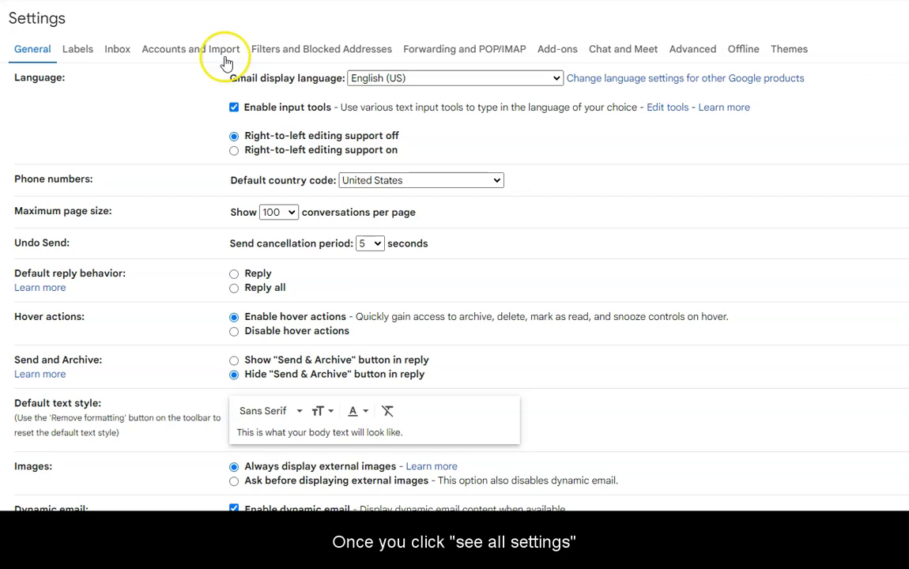
click(226, 57)
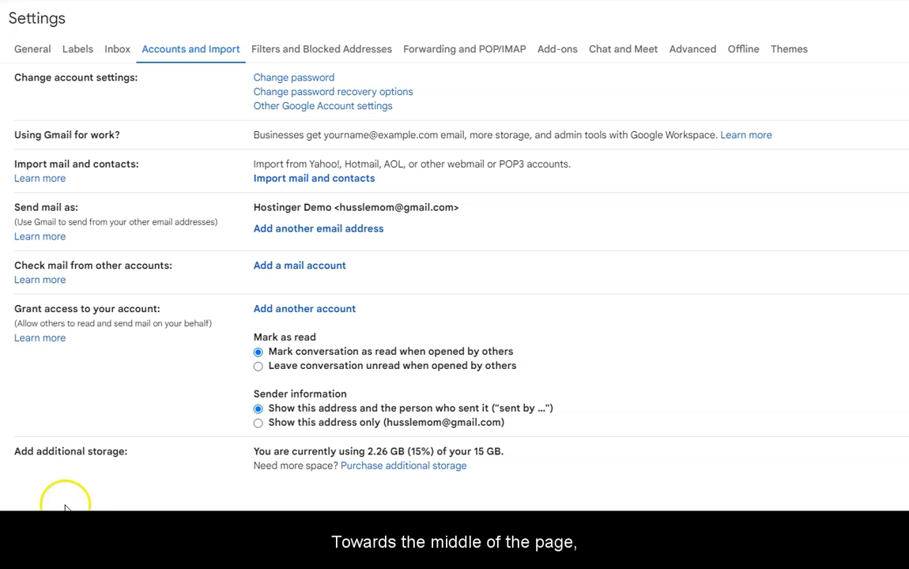
Add send-as name Info with the Hostinger info address, marked as an alias, and continue
click(362, 235)
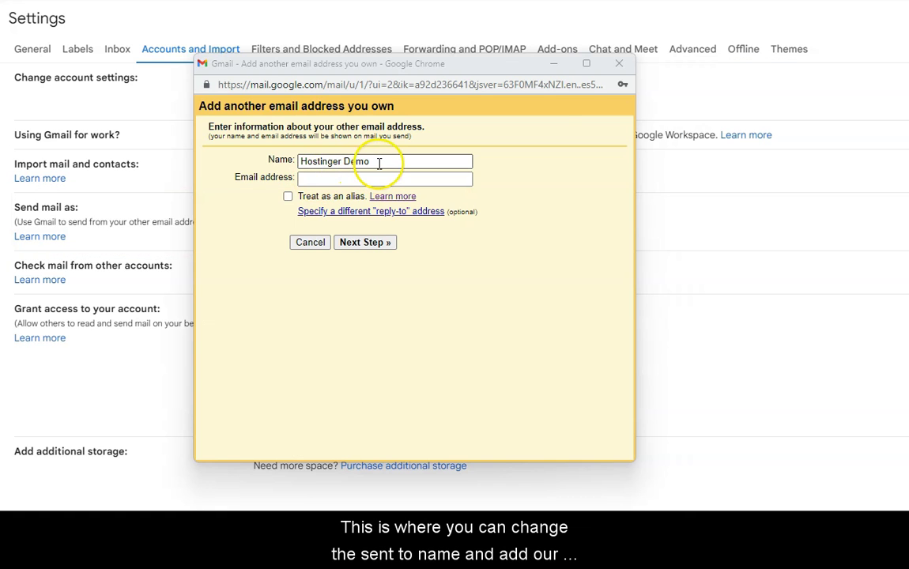
drag(379, 163, 300, 162)
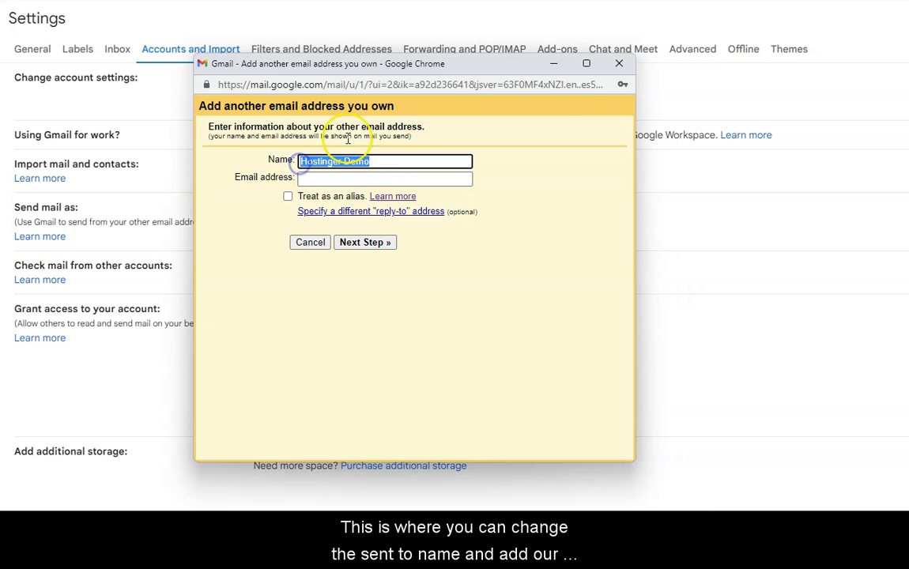
key(BackSpace)
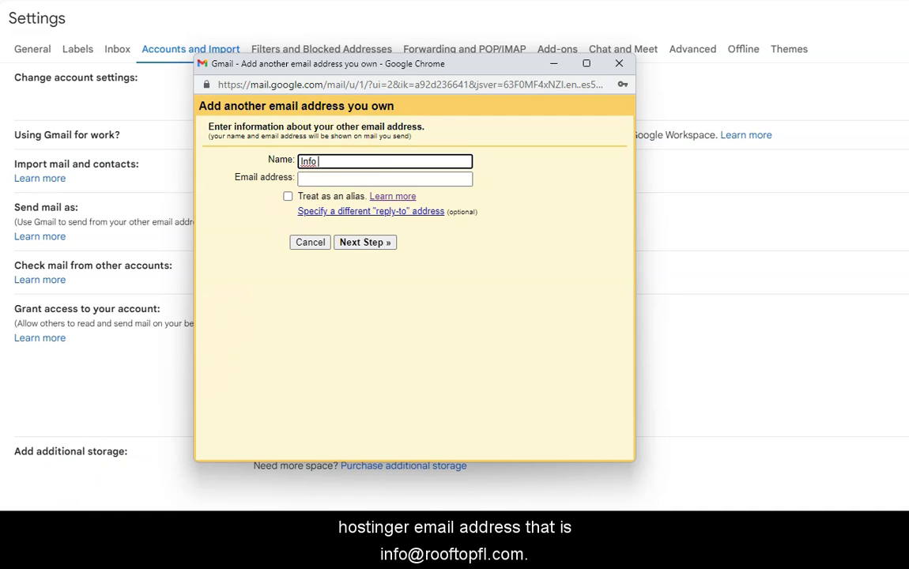
click(324, 179)
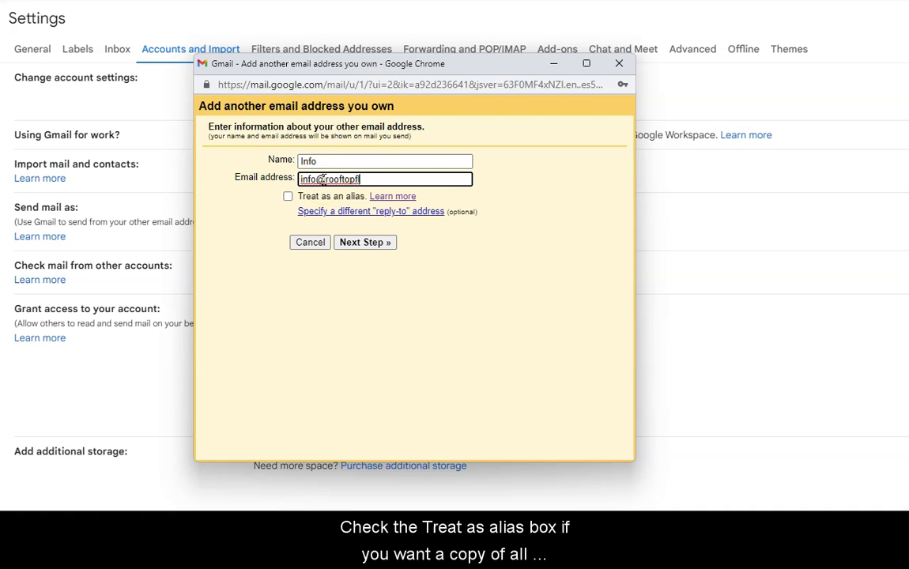
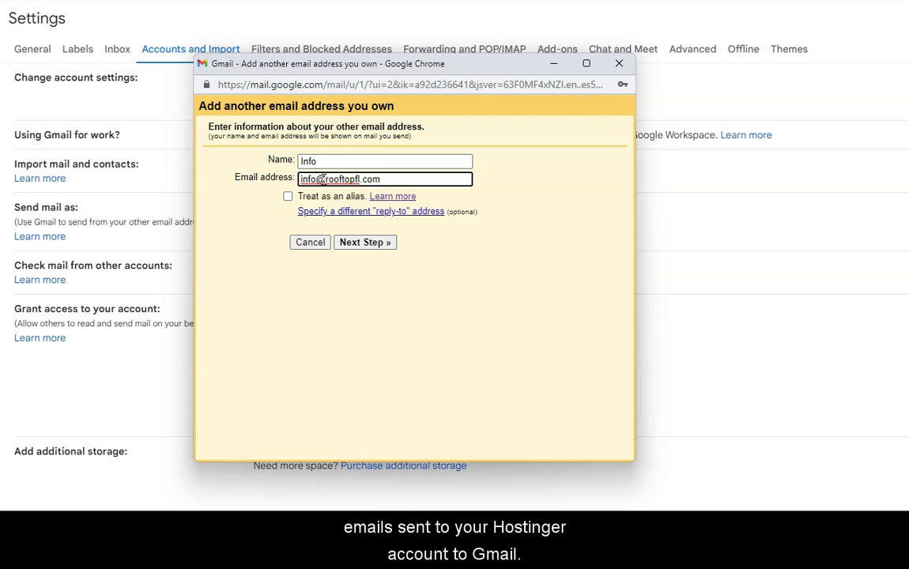
click(288, 197)
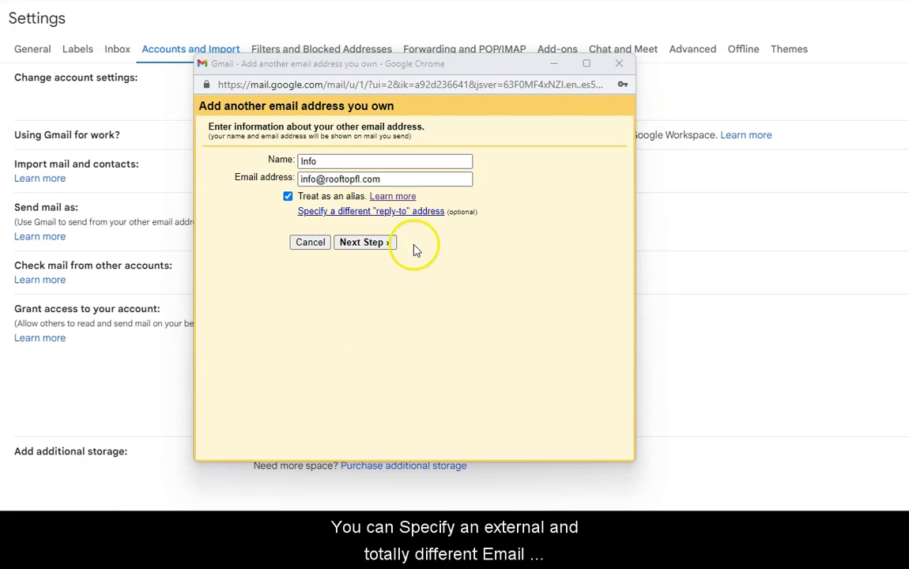
click(423, 212)
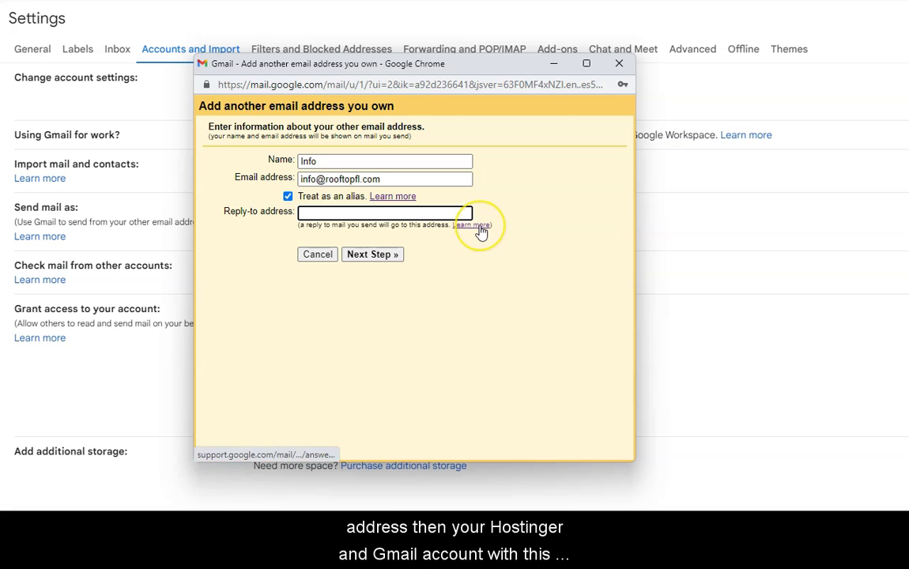
click(465, 249)
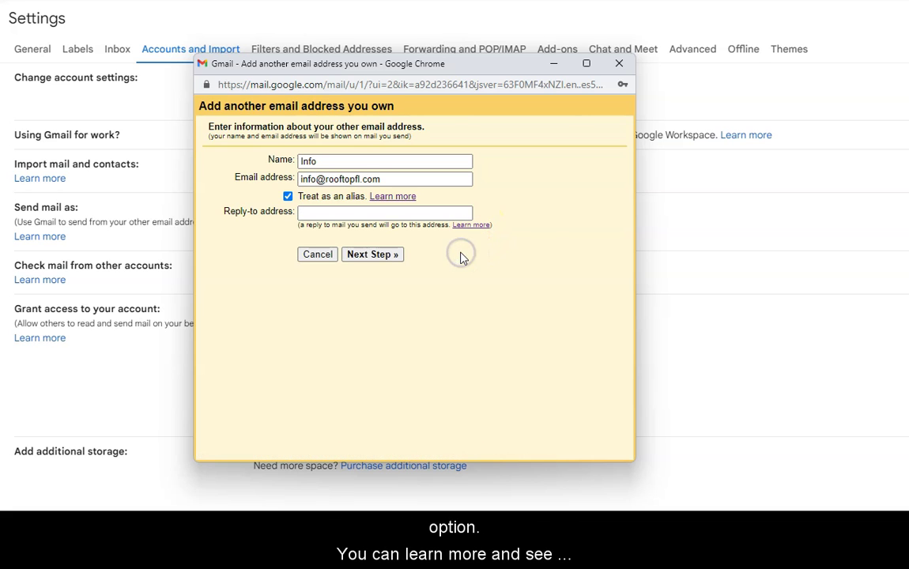
click(372, 257)
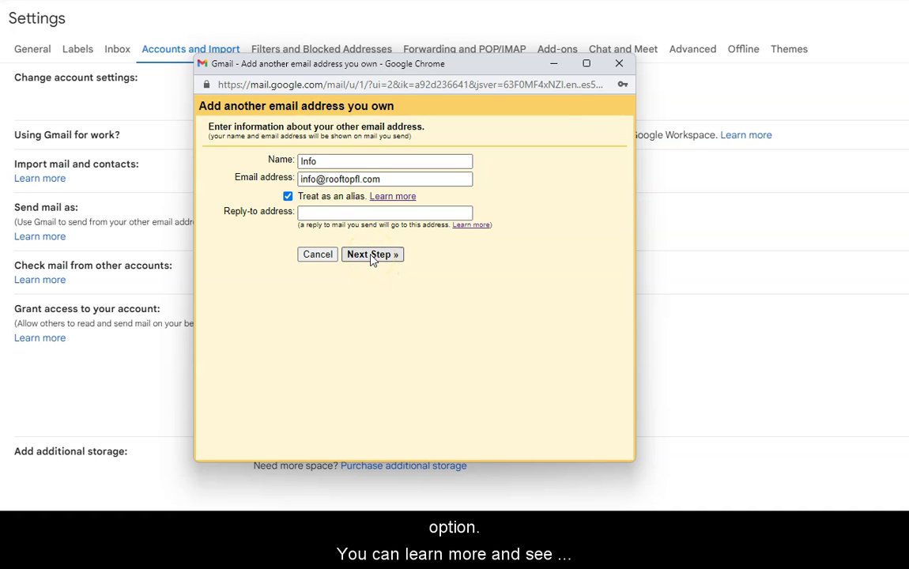
click(372, 257)
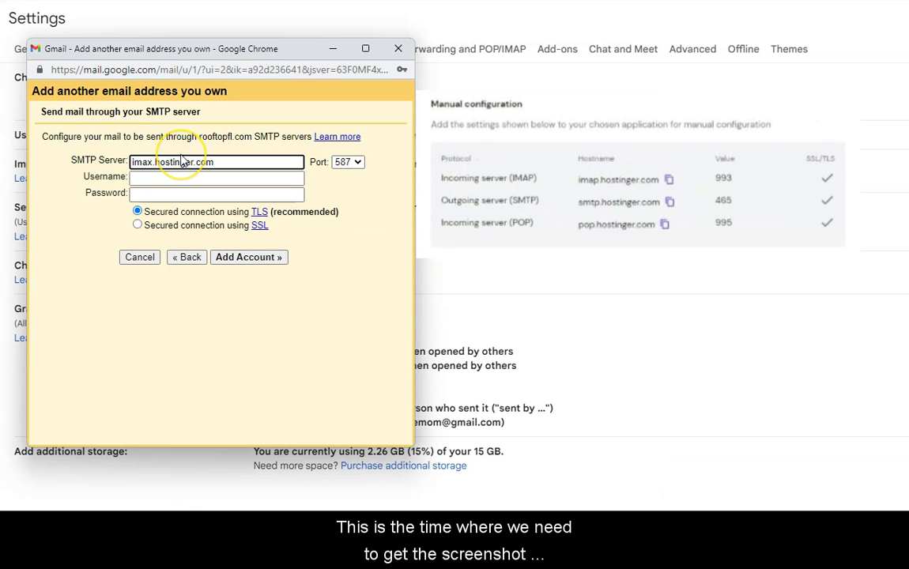
Set SMTP to smtp.hostinger.com port 465 with the info mailbox username, and add the account
key(BackSpace)
key(BackSpace)
key(BackSpace)
key(BackSpace)
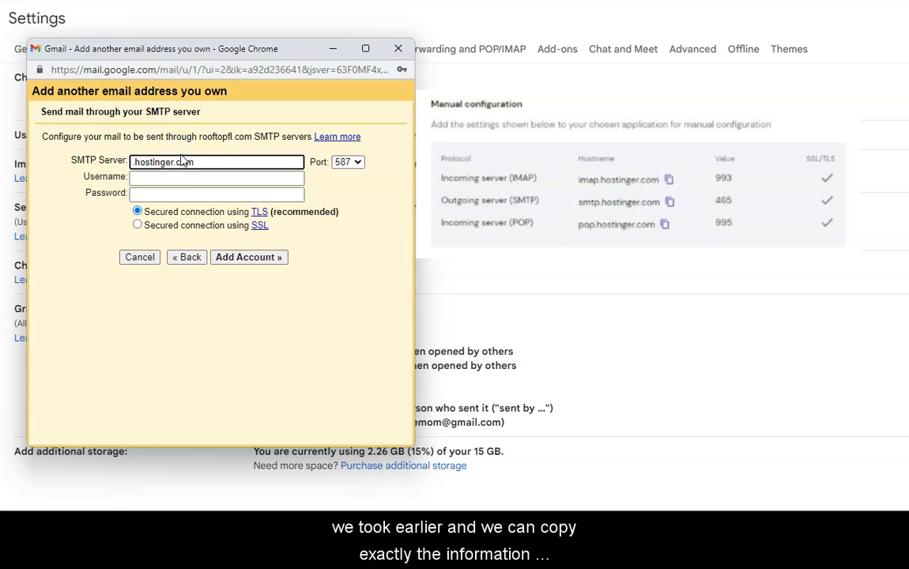
text(smt)
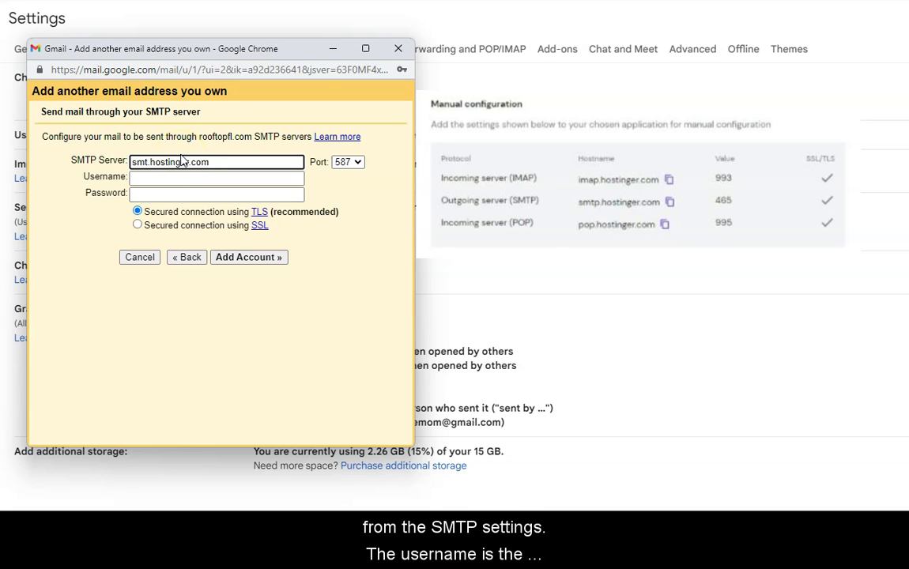
text(p)
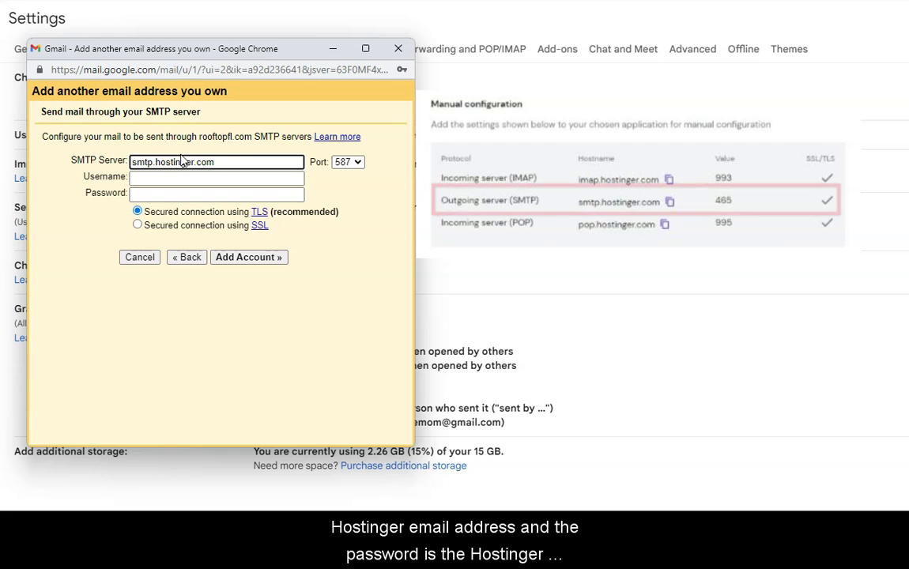
click(356, 167)
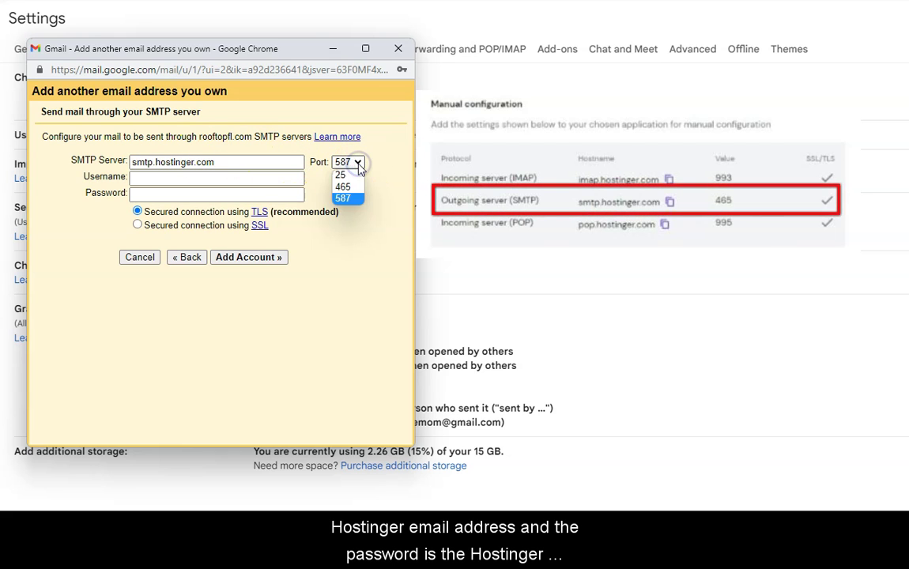
click(355, 187)
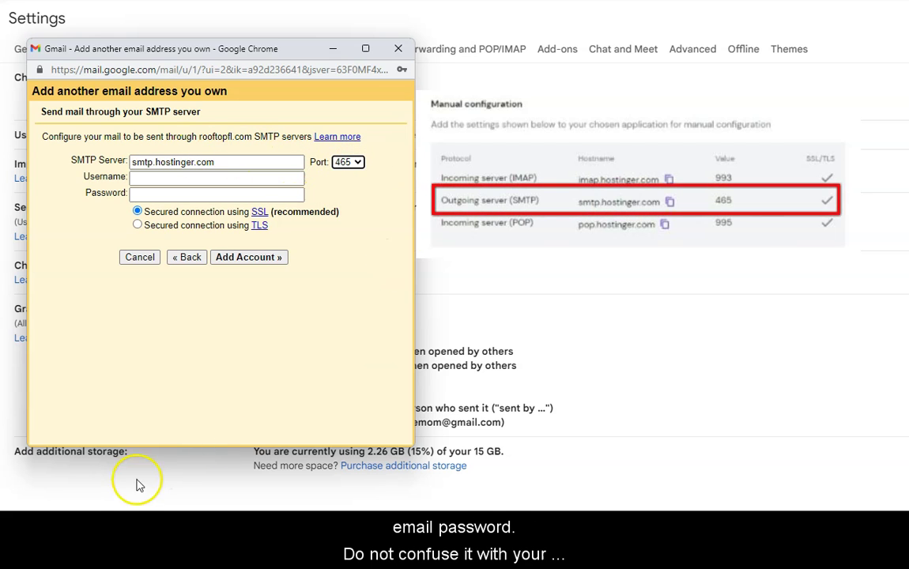
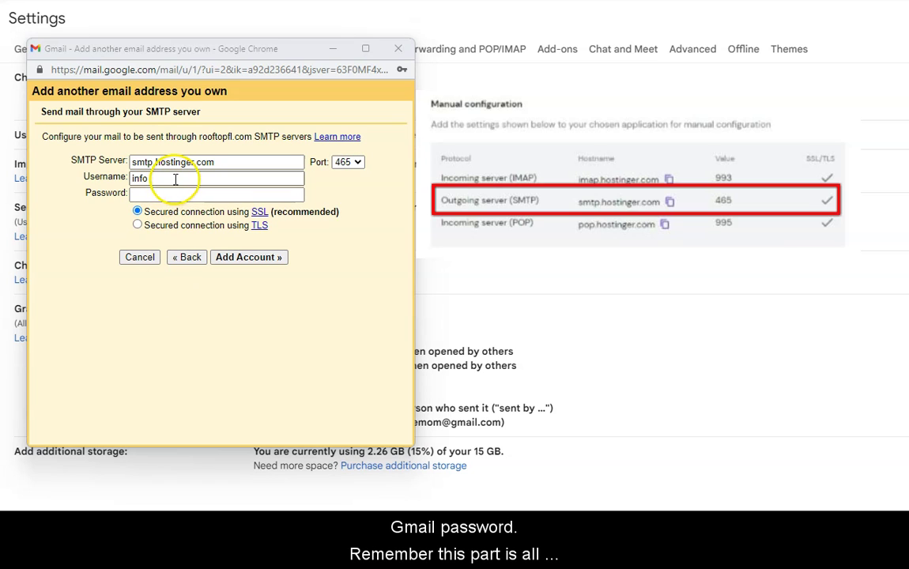
click(174, 178)
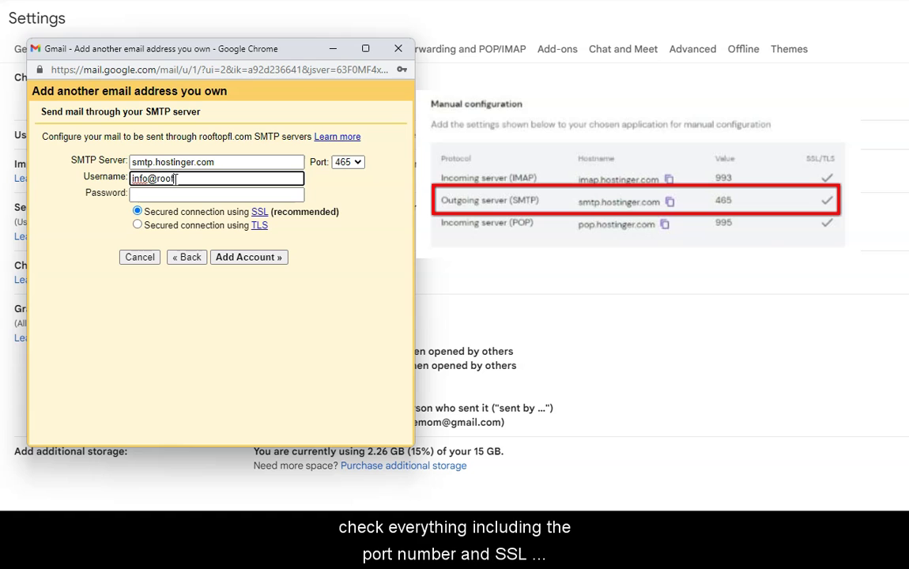
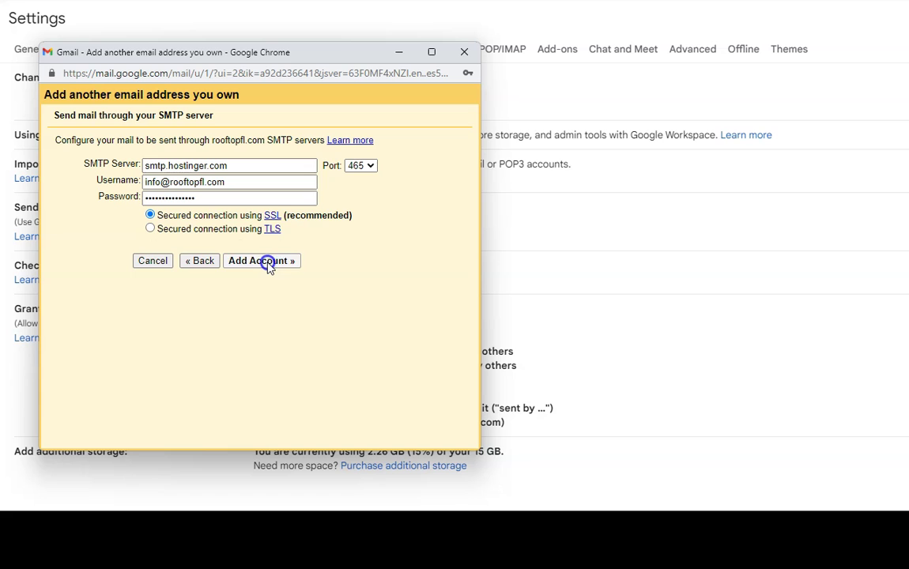
click(264, 263)
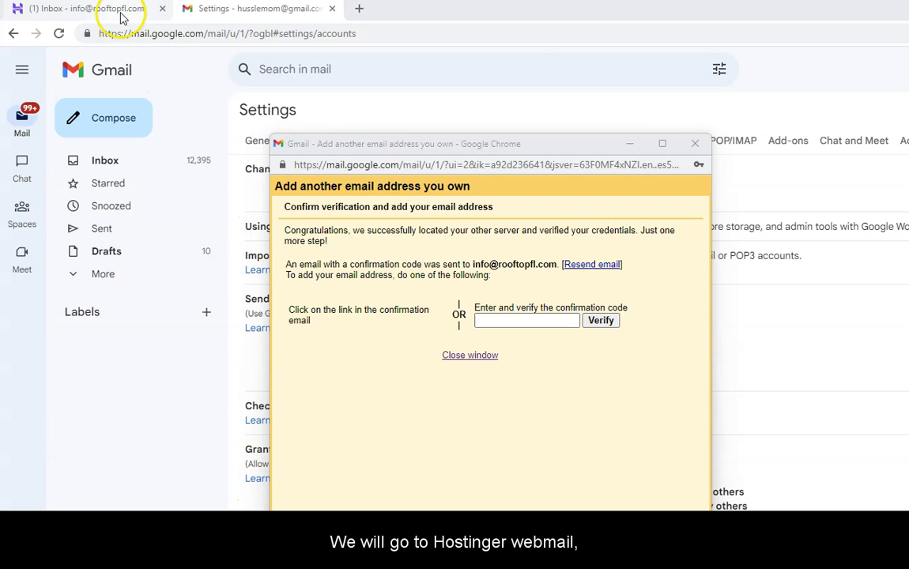
In Hostinger Webmail, open the Gmail Confirmation email and copy the verification code
click(119, 11)
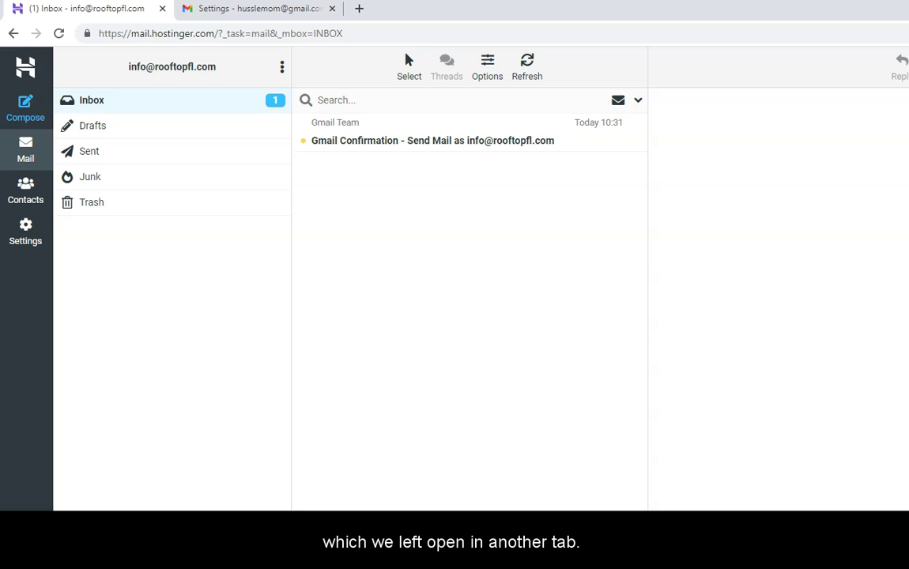
click(418, 146)
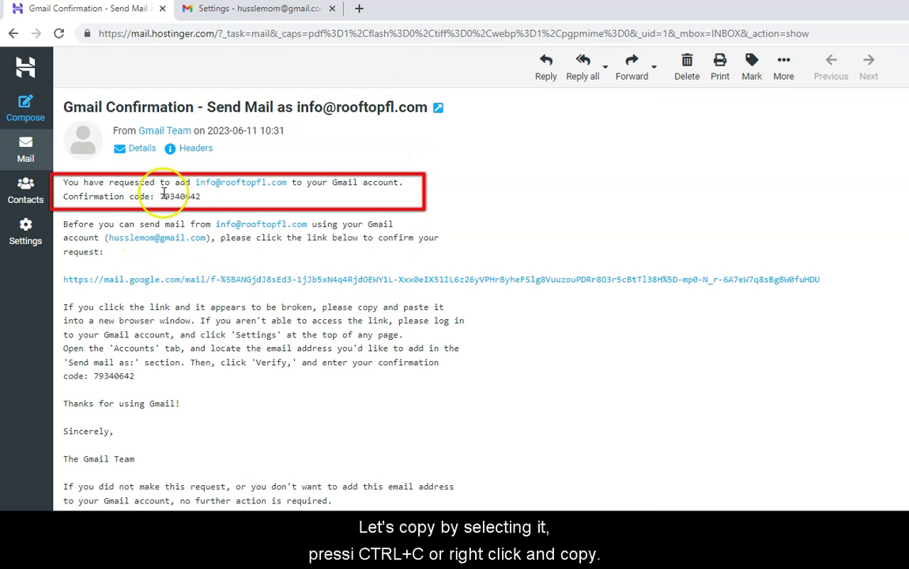
drag(160, 196, 204, 200)
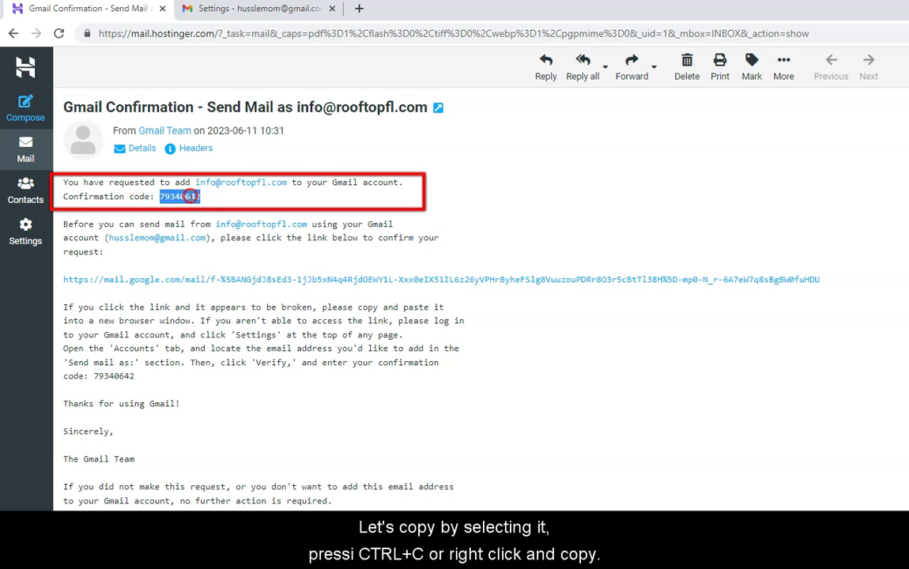
right_click(174, 197)
click(194, 203)
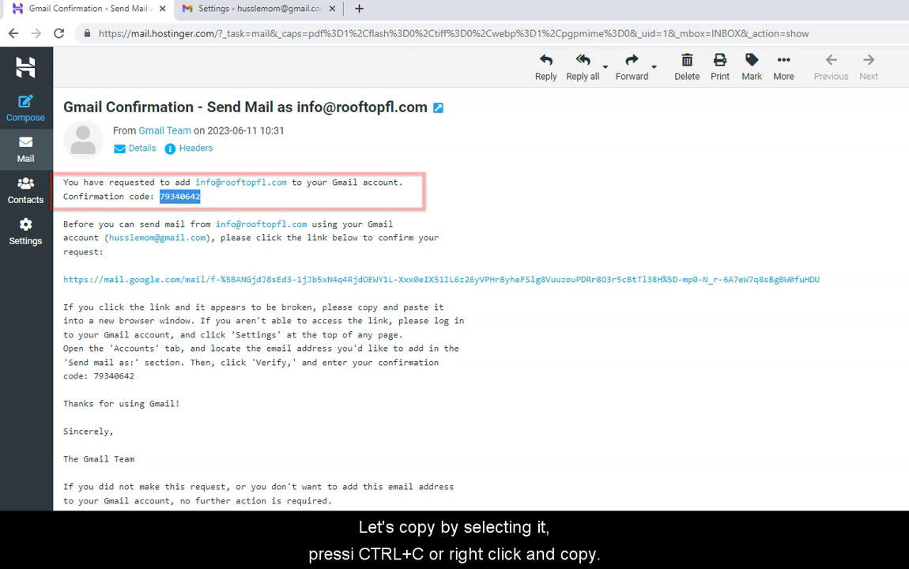
Verify the Hostinger send-as address by pasting the emailed confirmation code
click(301, 13)
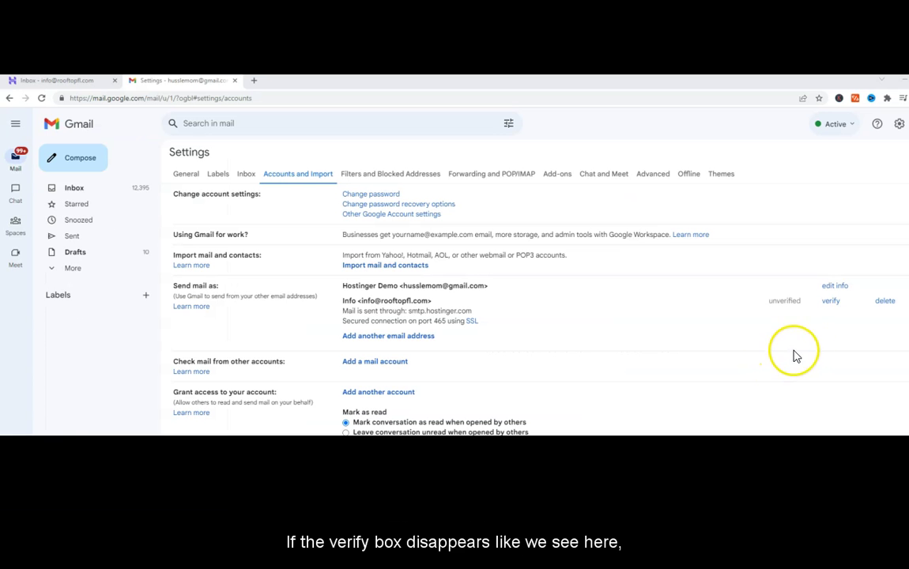
click(832, 301)
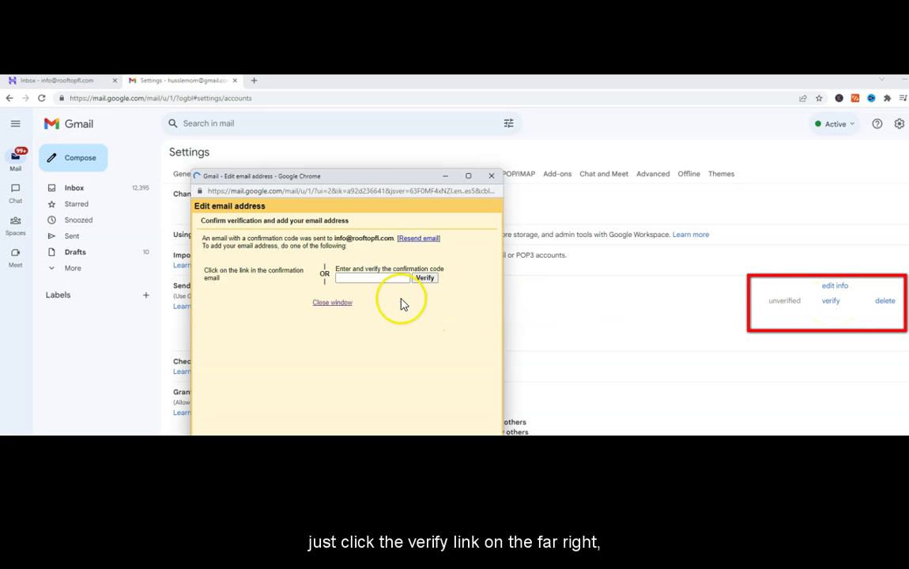
click(370, 277)
right_click(370, 277)
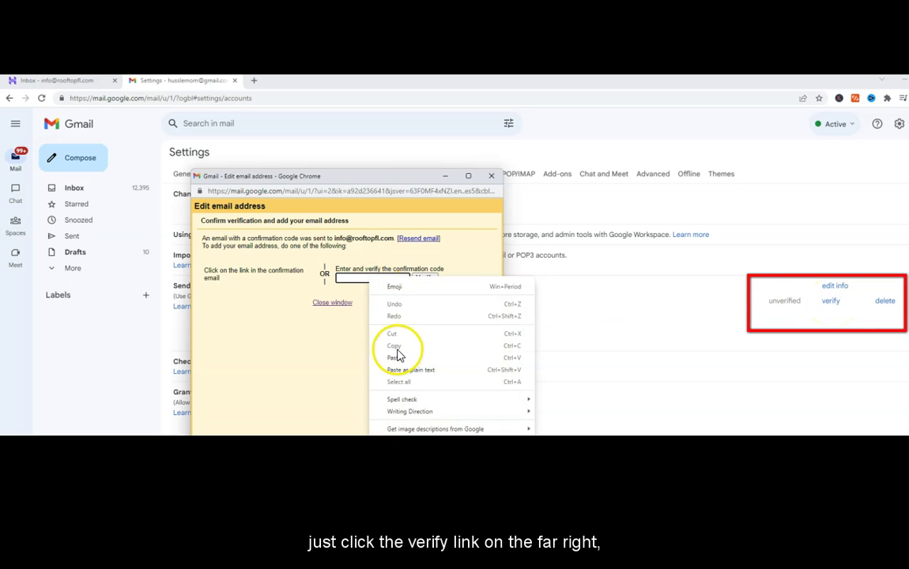
click(397, 359)
click(425, 278)
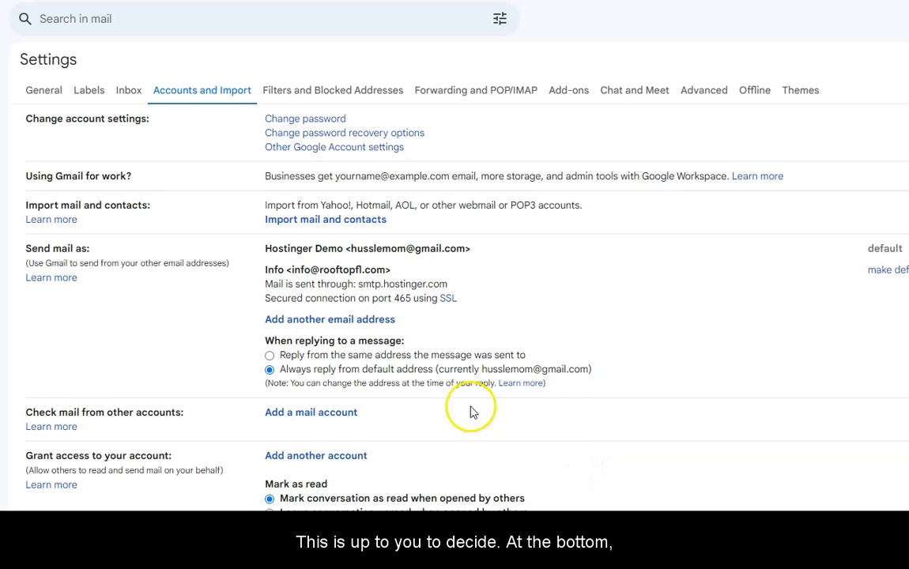
click(270, 356)
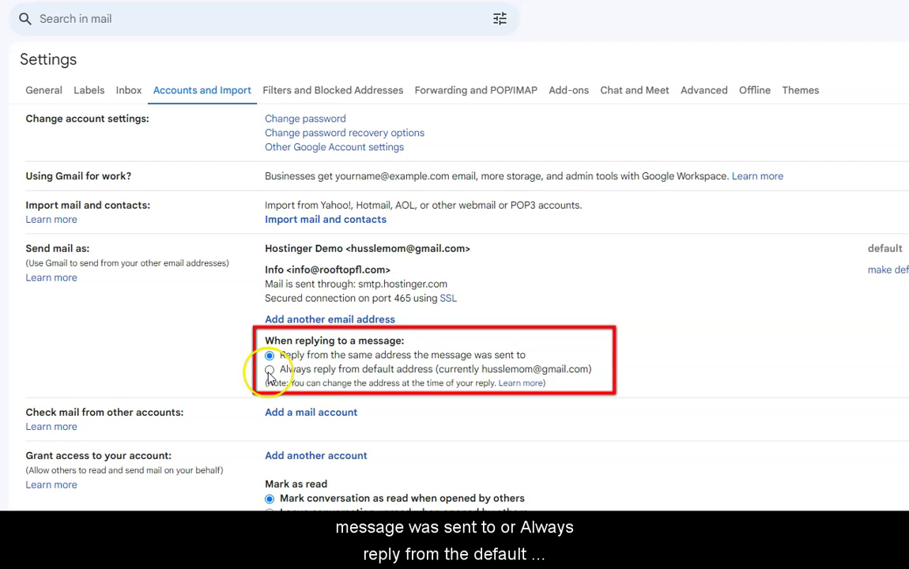
click(269, 370)
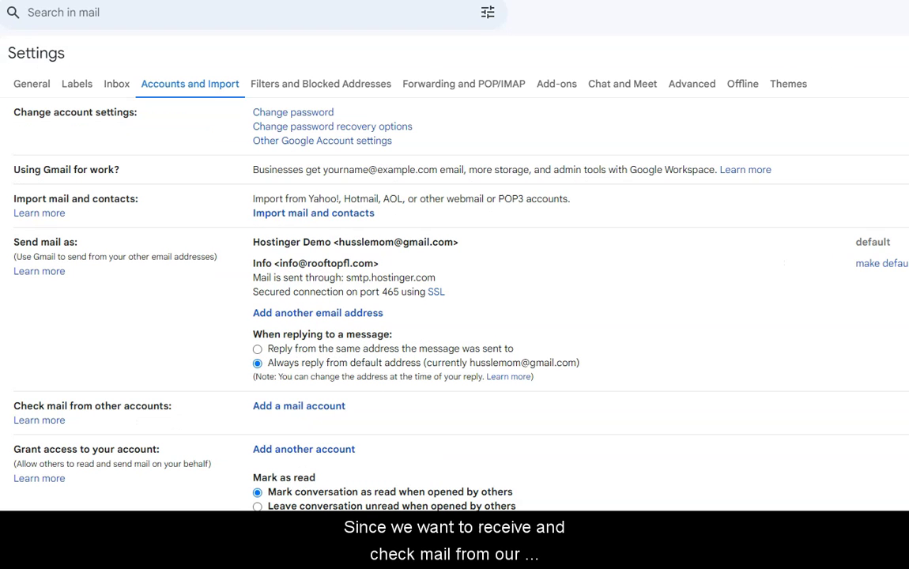
Add the Hostinger address as a mail account to check, choosing POP3 import
click(303, 418)
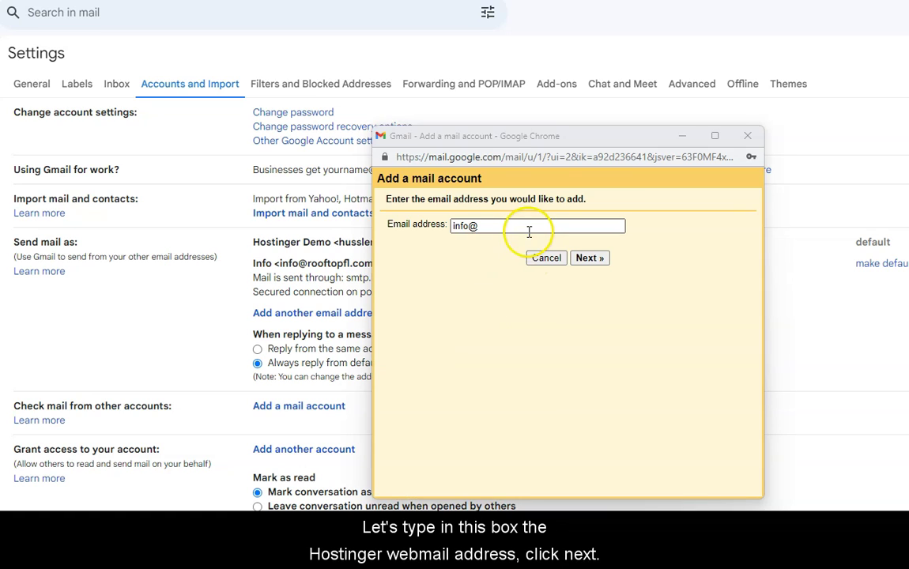
click(528, 229)
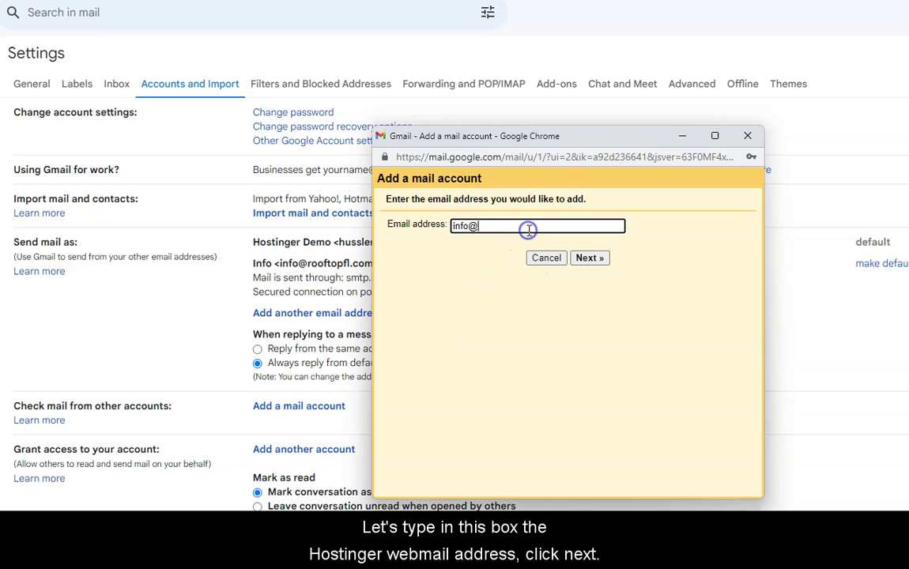
text(rooftopfl.com)
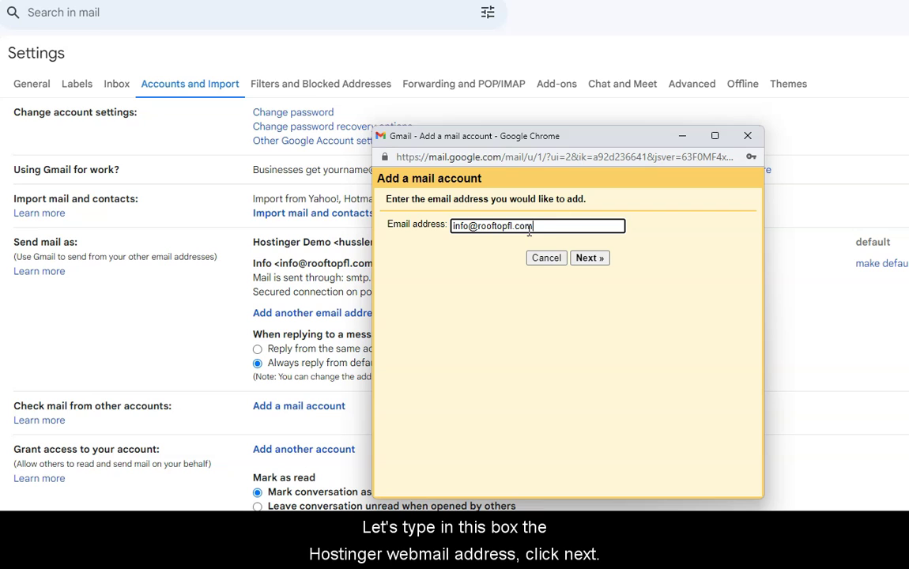
click(585, 258)
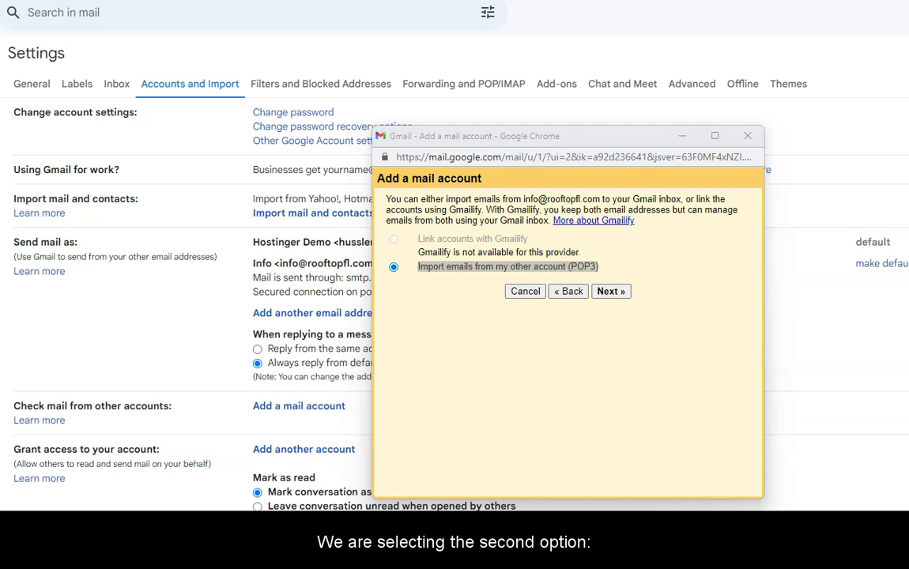
click(610, 291)
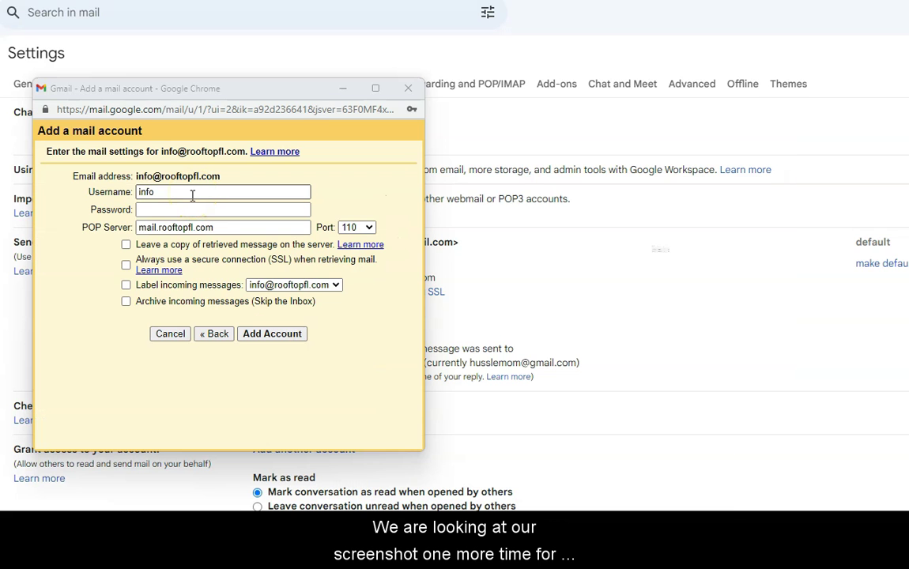
Enter the full address as username, the account password, and POP port 995
click(192, 195)
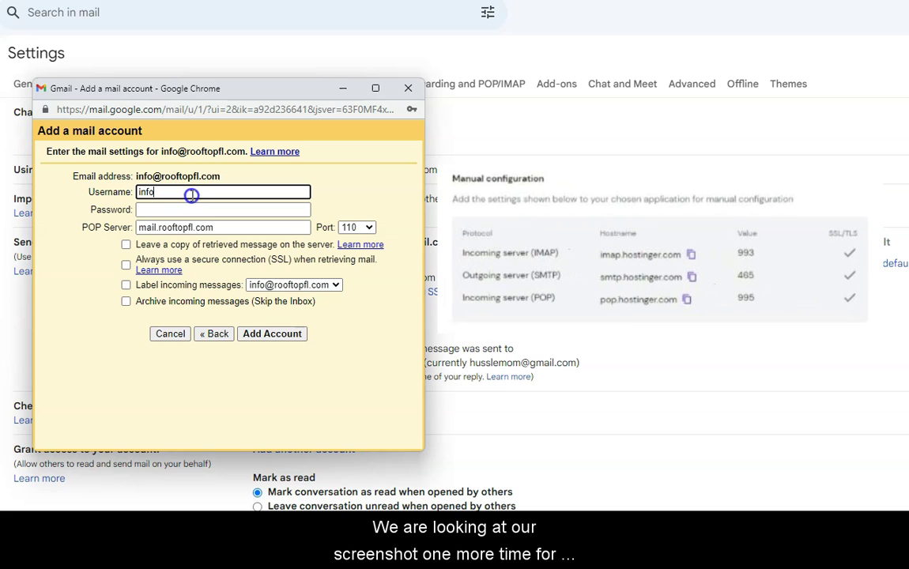
click(189, 209)
click(188, 210)
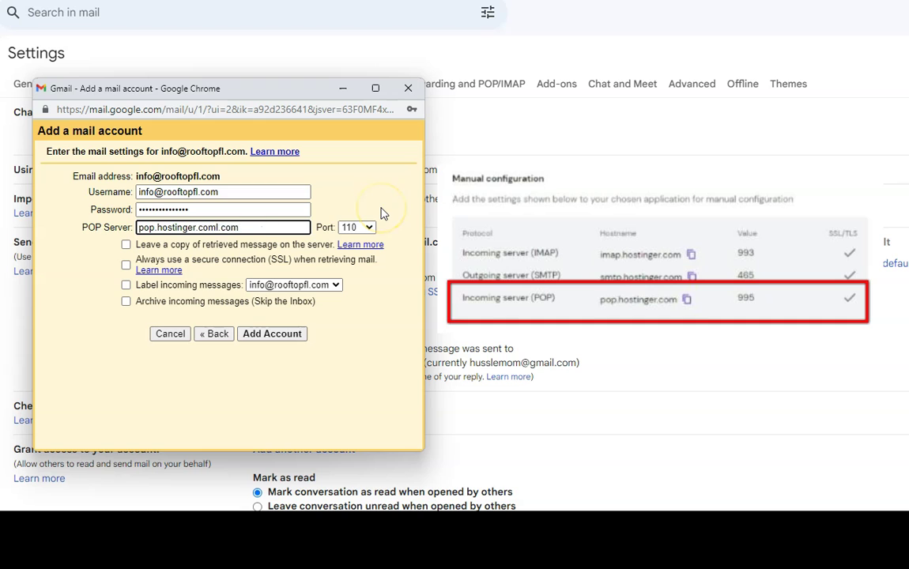
click(357, 227)
click(348, 251)
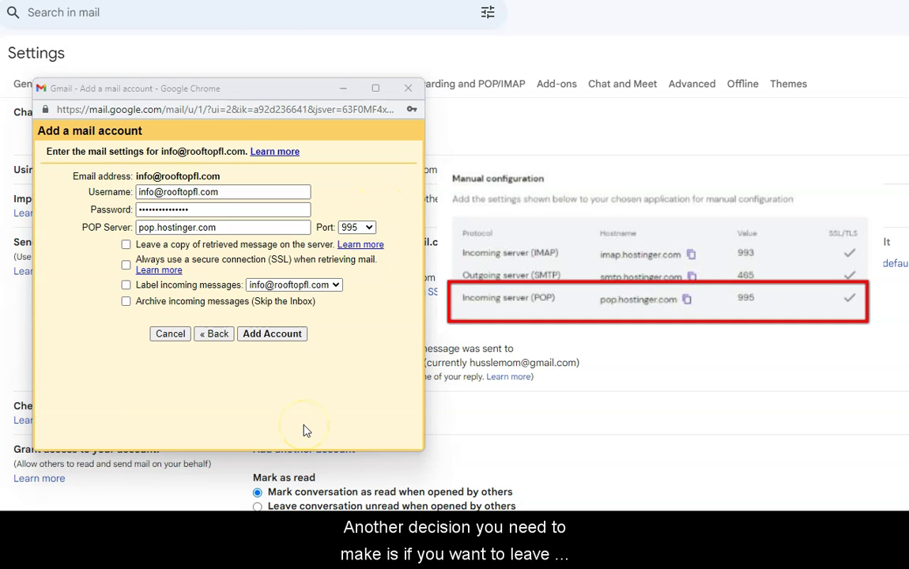
Enable leaving copies on server, SSL, and labelling by account address, then add the account
click(126, 246)
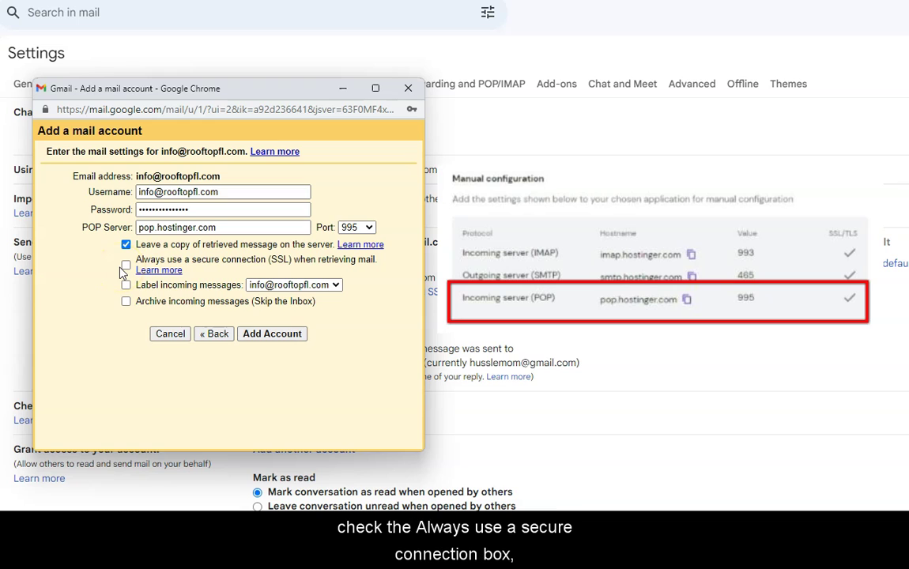
click(126, 267)
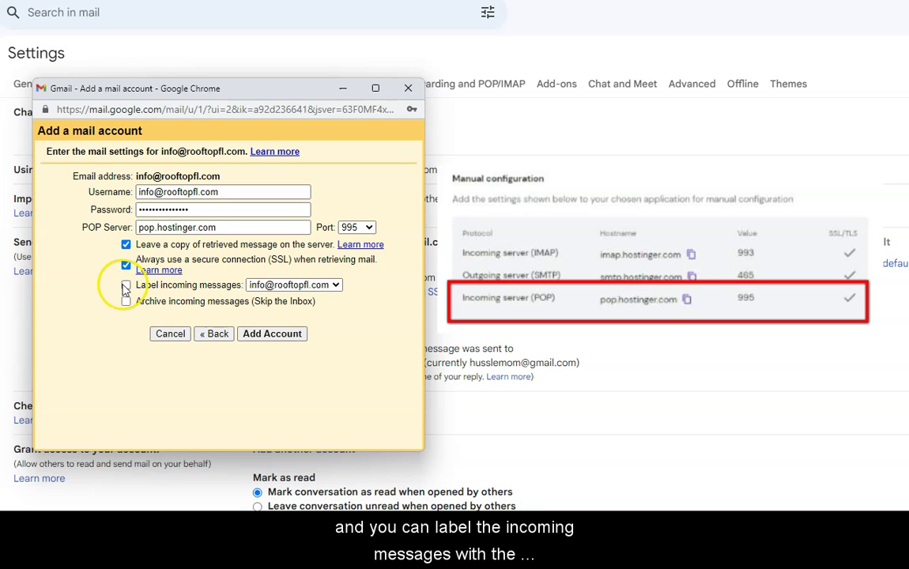
click(126, 286)
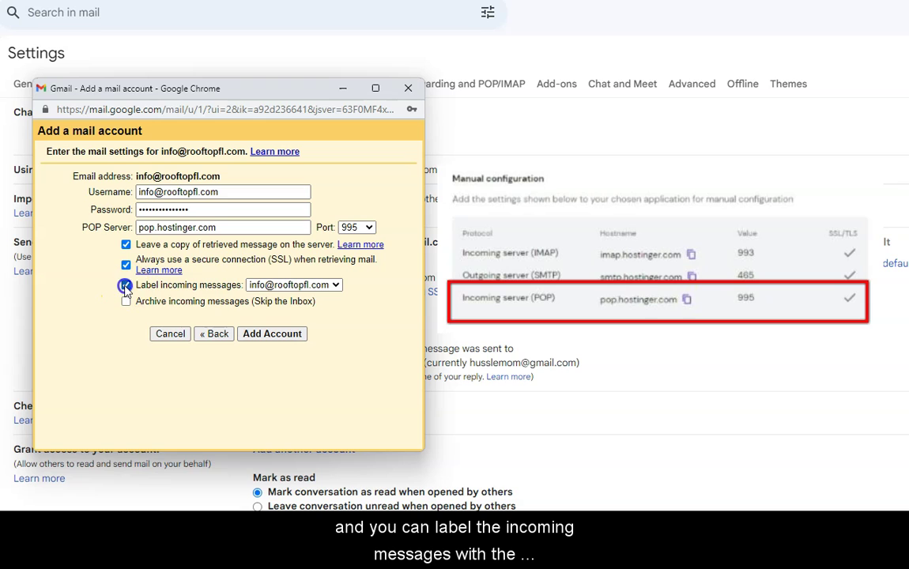
click(335, 285)
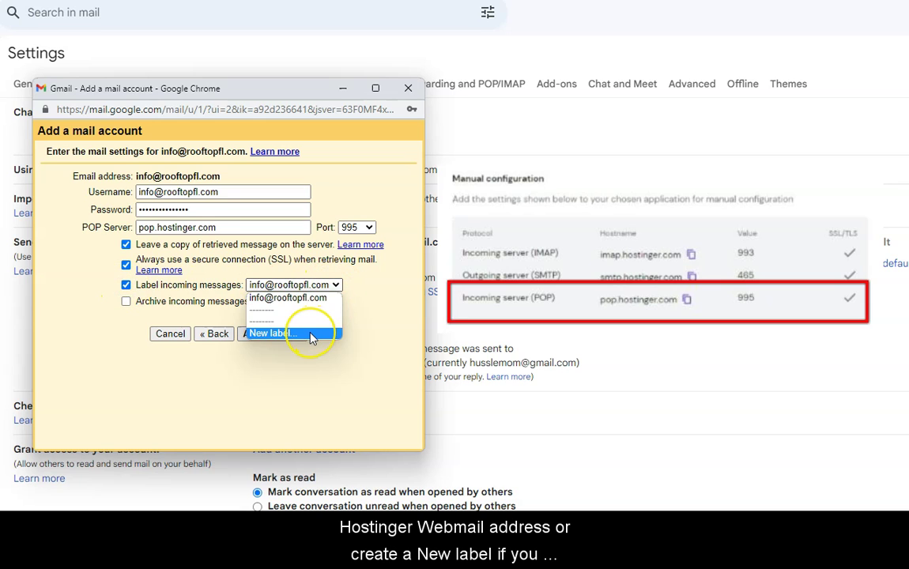
click(360, 290)
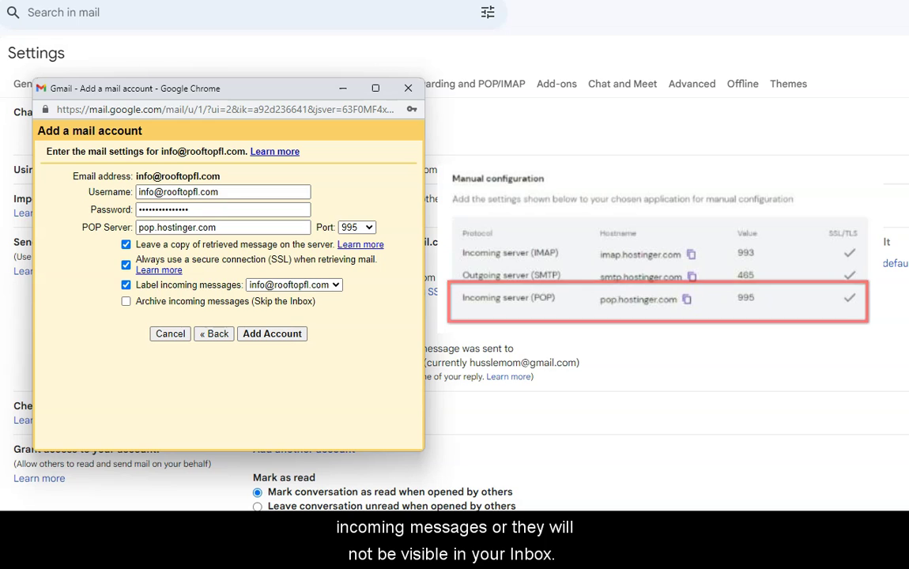
click(269, 333)
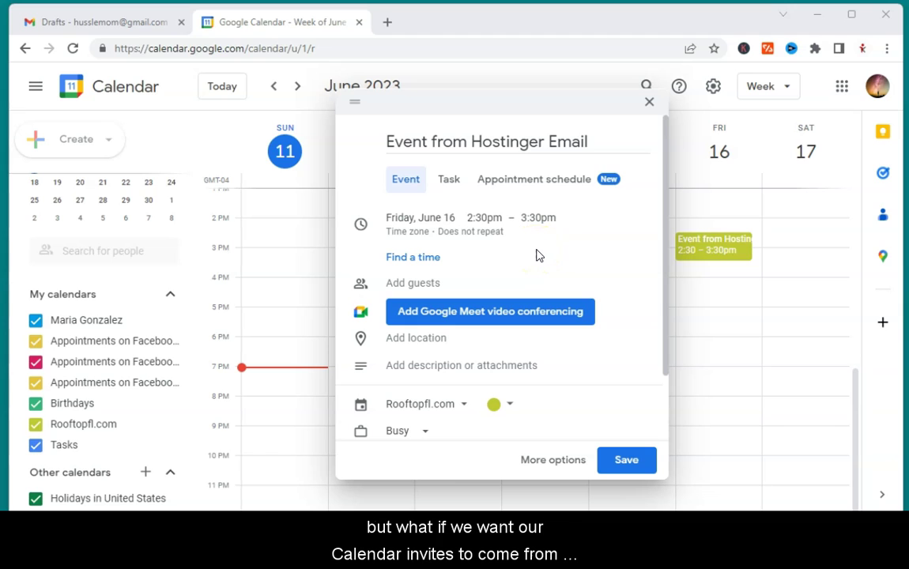
Move the June 16 Hostinger event onto the Rooftopfl.com calendar and save it
scroll(537, 255, down, 2)
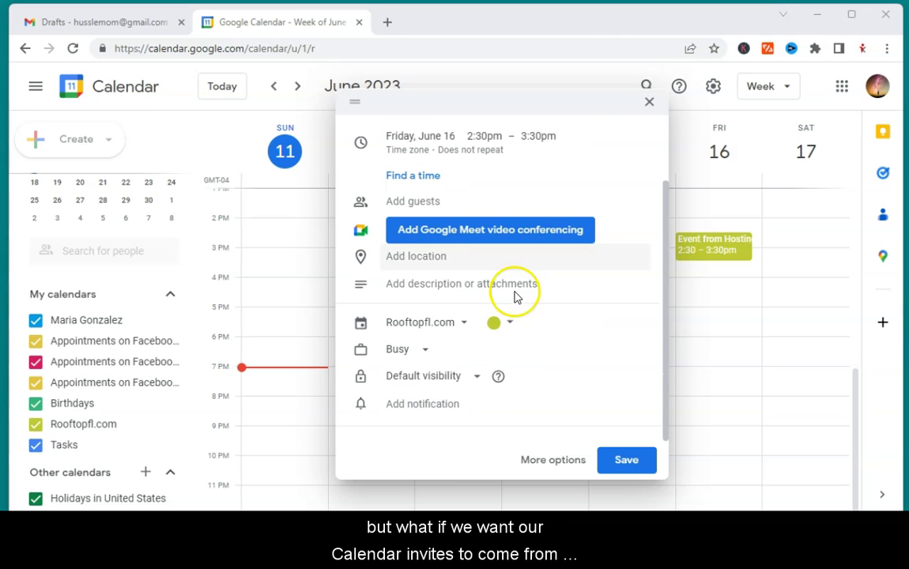
click(467, 324)
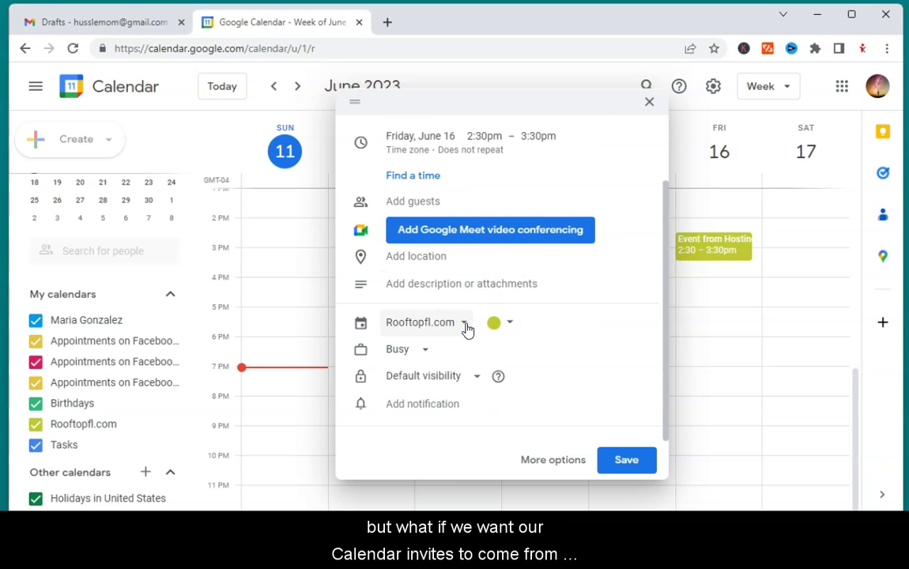
click(465, 324)
click(464, 324)
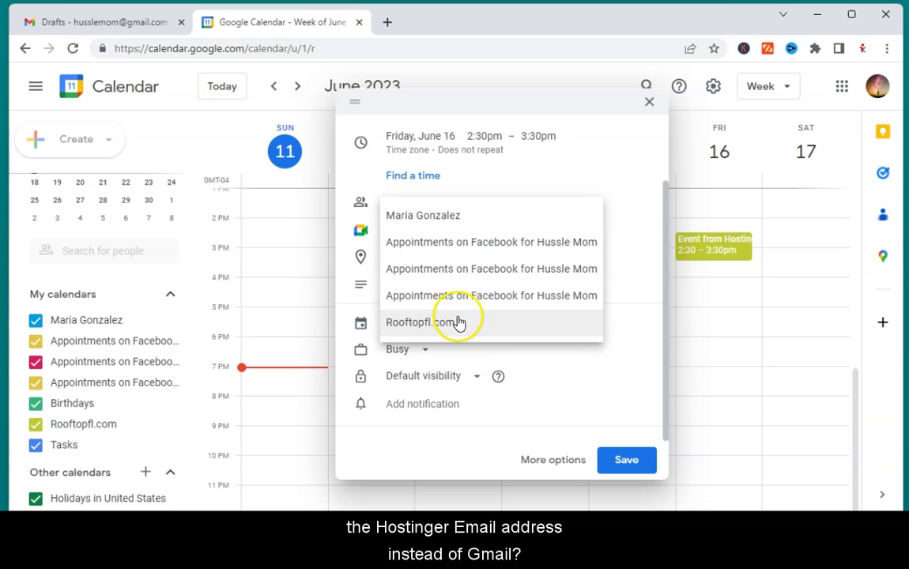
click(461, 326)
click(616, 464)
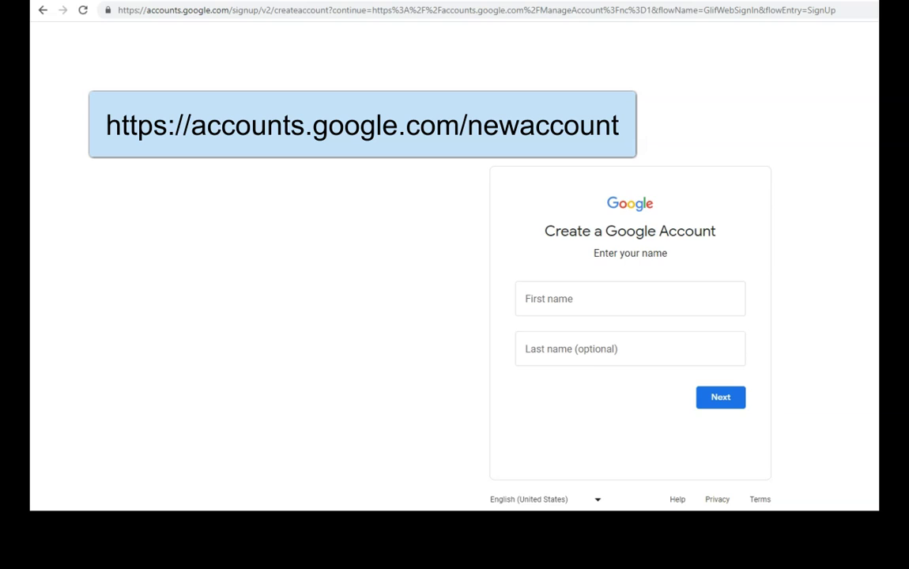
Enter the new account holder's first and last name on the sign-up page
click(553, 301)
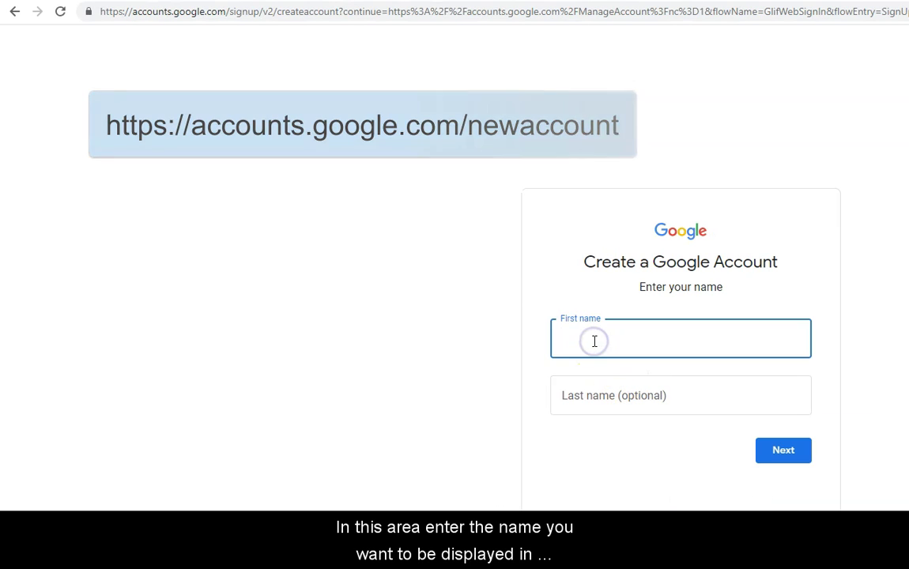
text(Info)
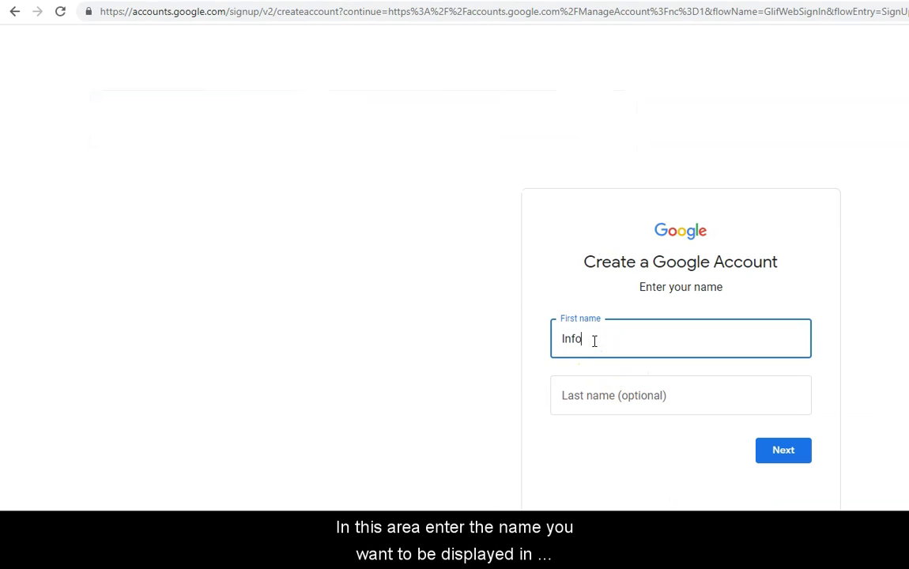
click(592, 398)
text(Rooftop)
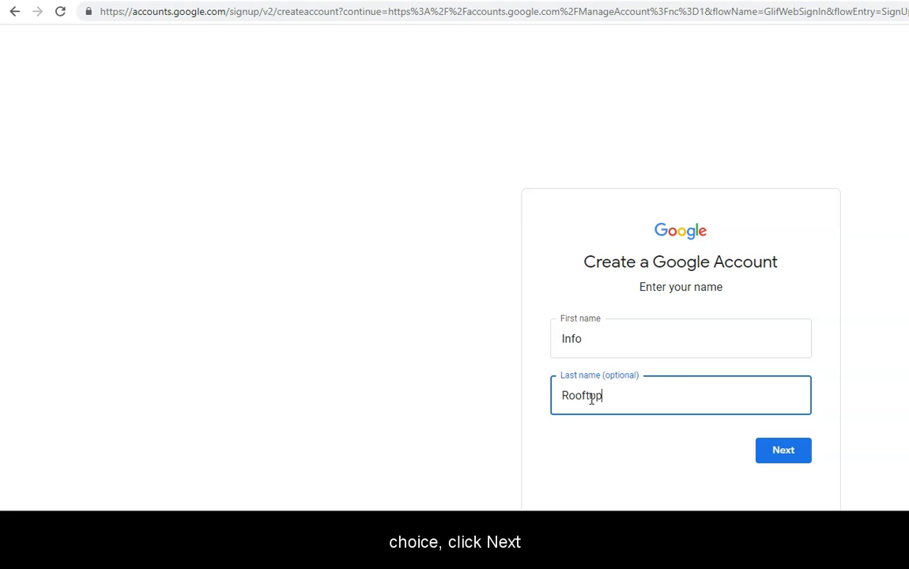
text(fl)
click(795, 458)
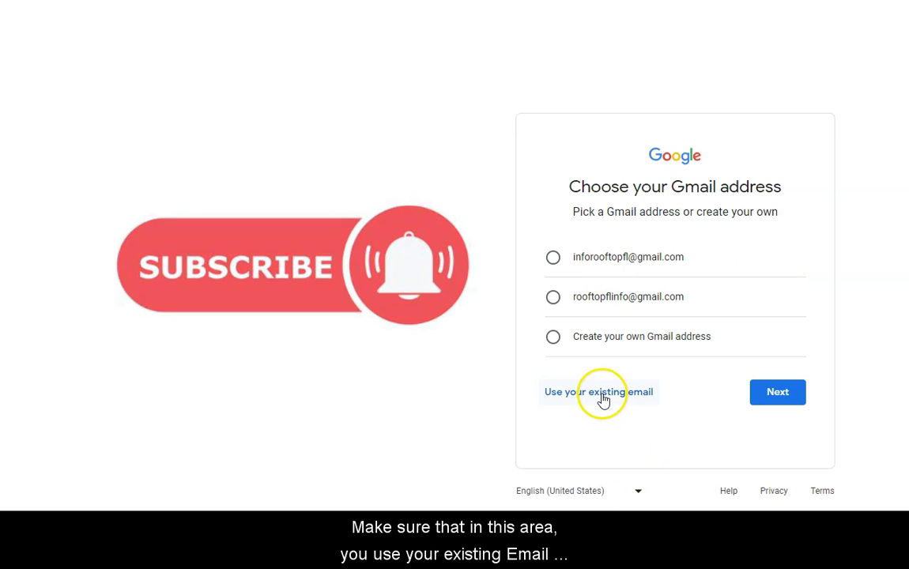
Use the existing Hostinger email address instead of creating a new Gmail address
click(603, 393)
click(737, 272)
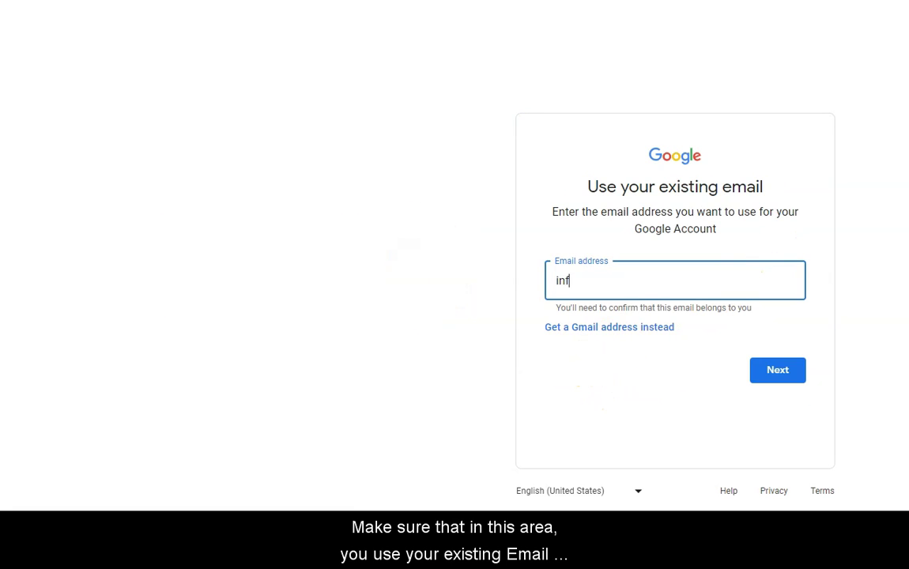
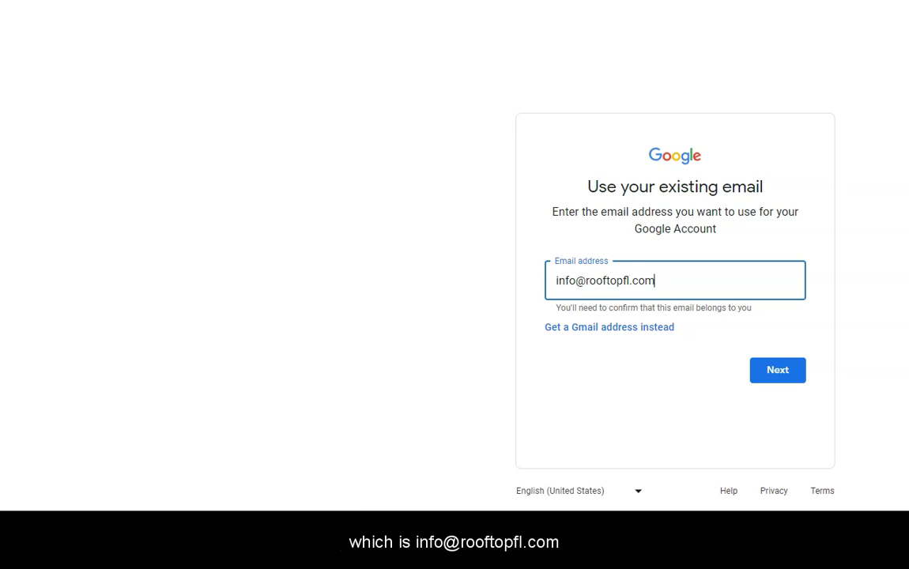
click(777, 375)
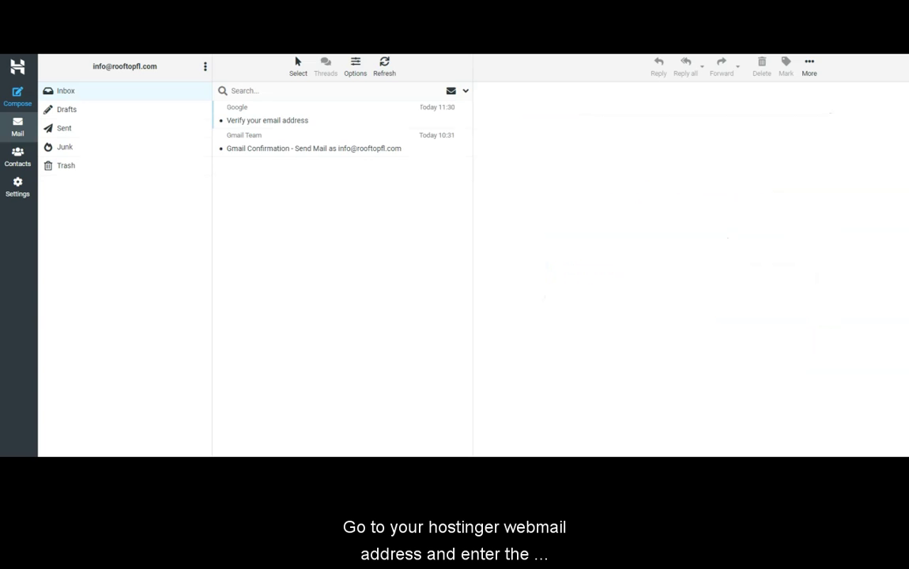
Open Google's Verify your email address message and copy its verification code
click(277, 119)
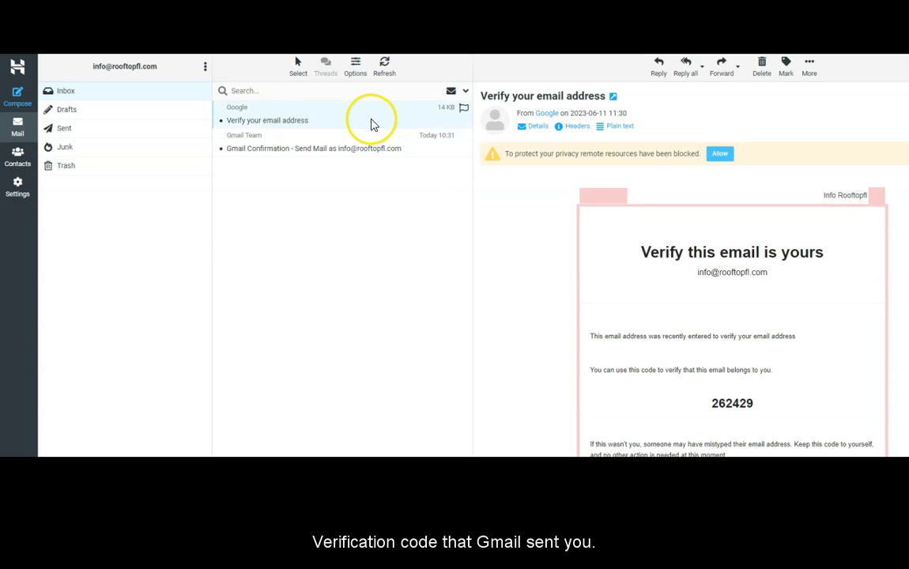
drag(712, 403, 753, 403)
right_click(748, 404)
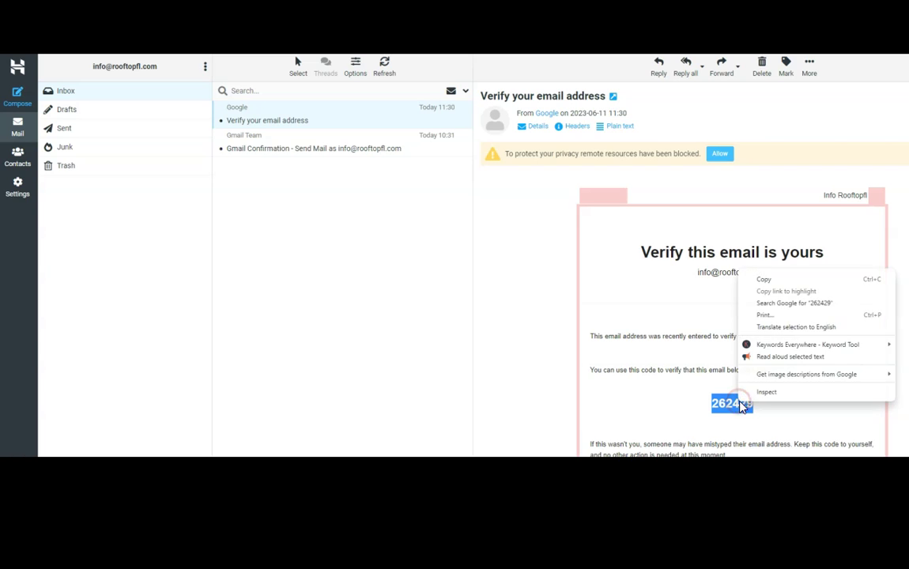
click(763, 278)
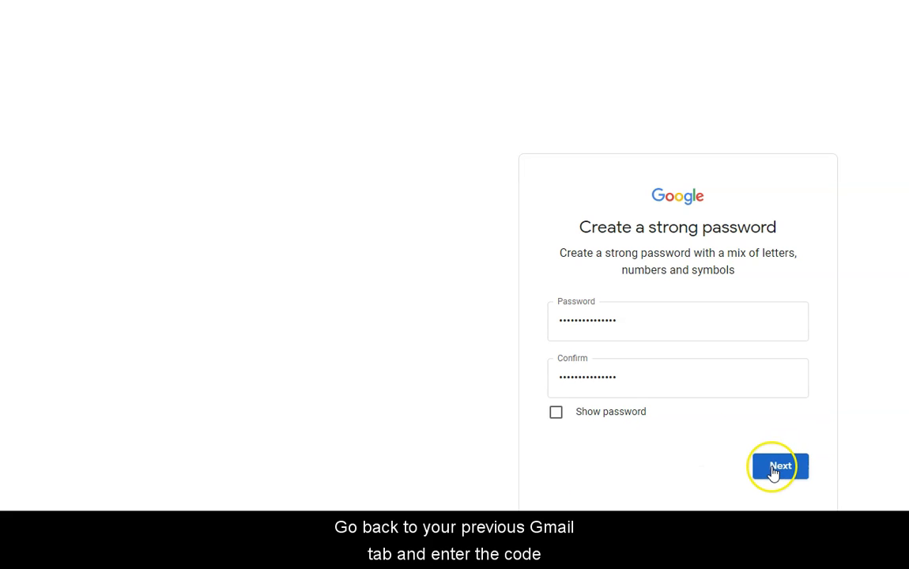
Submit the password, confirm the reviewed account info, and agree to the terms
click(777, 468)
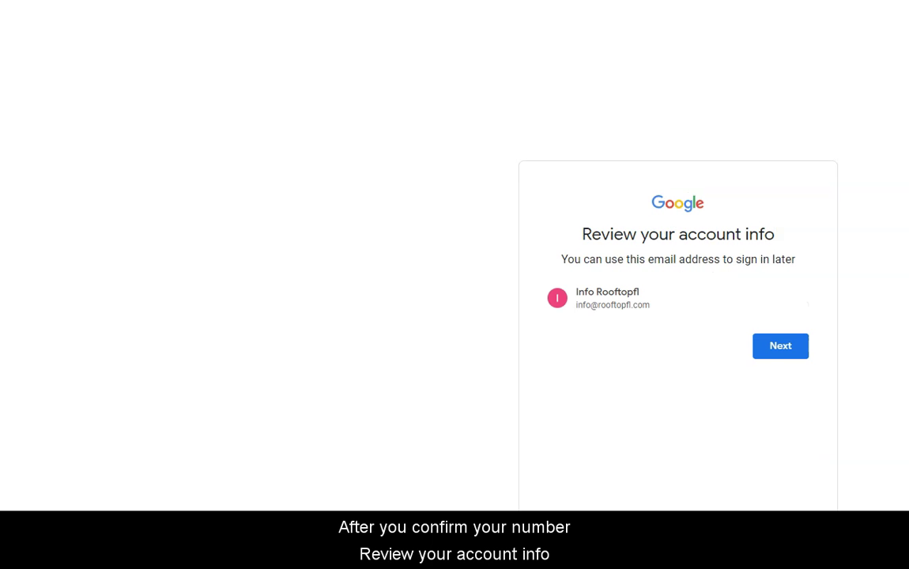
click(773, 352)
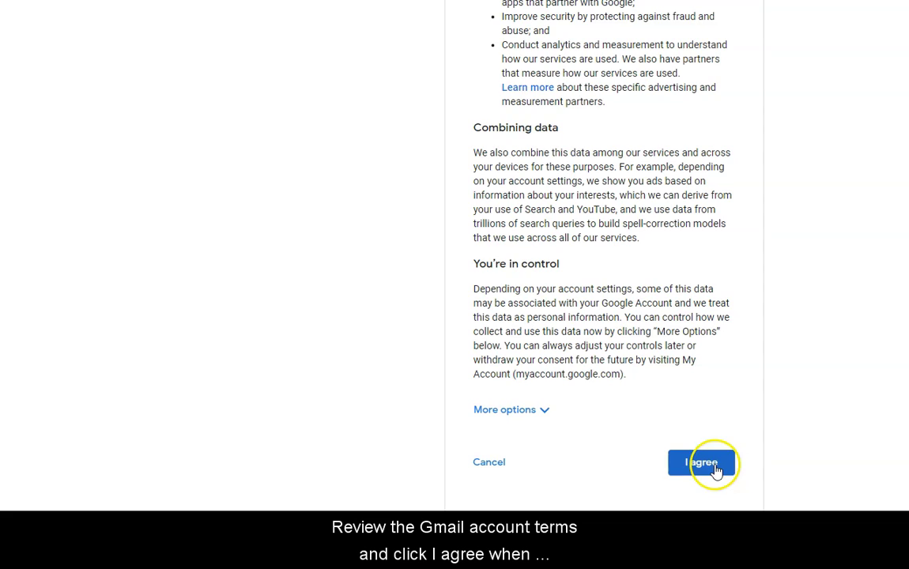
click(702, 467)
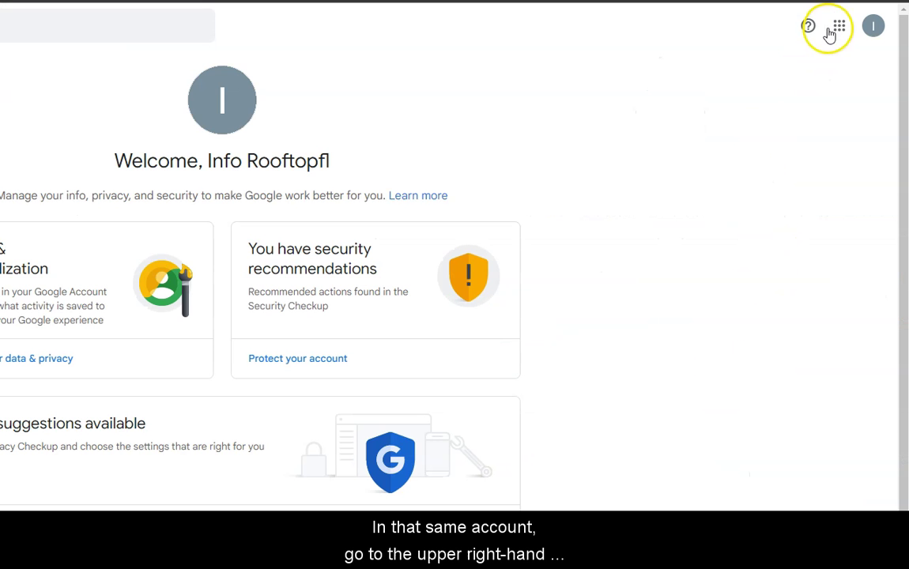
Open Google Calendar and go to the new account calendar's Settings and sharing
click(835, 29)
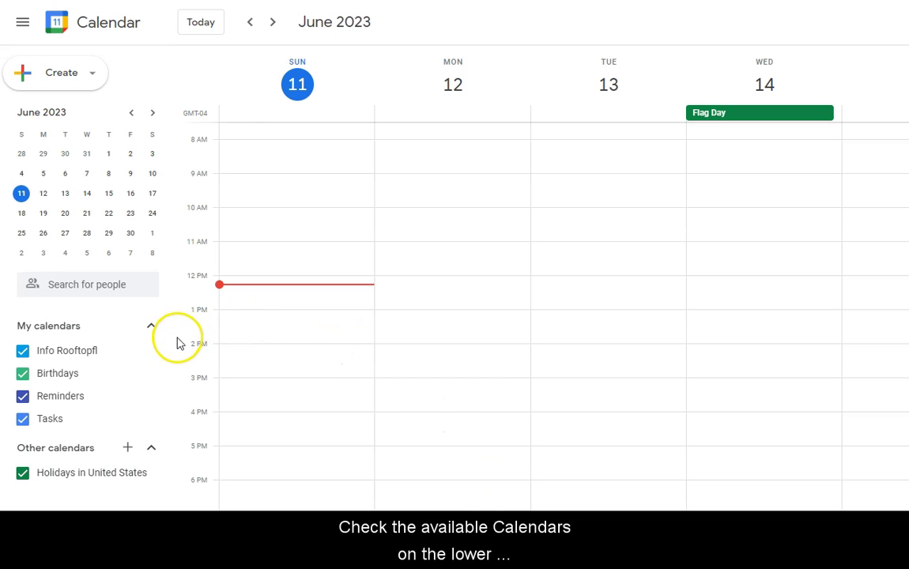
click(150, 357)
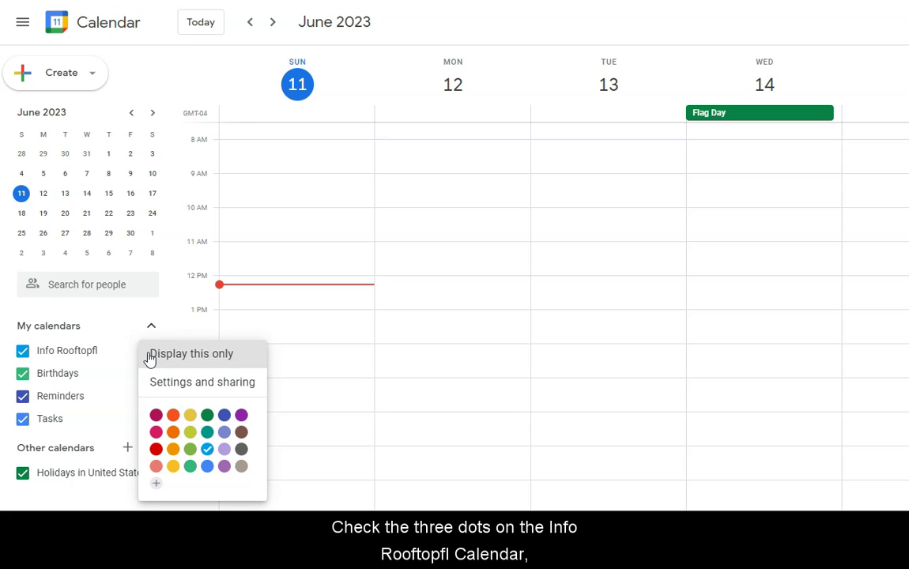
click(202, 382)
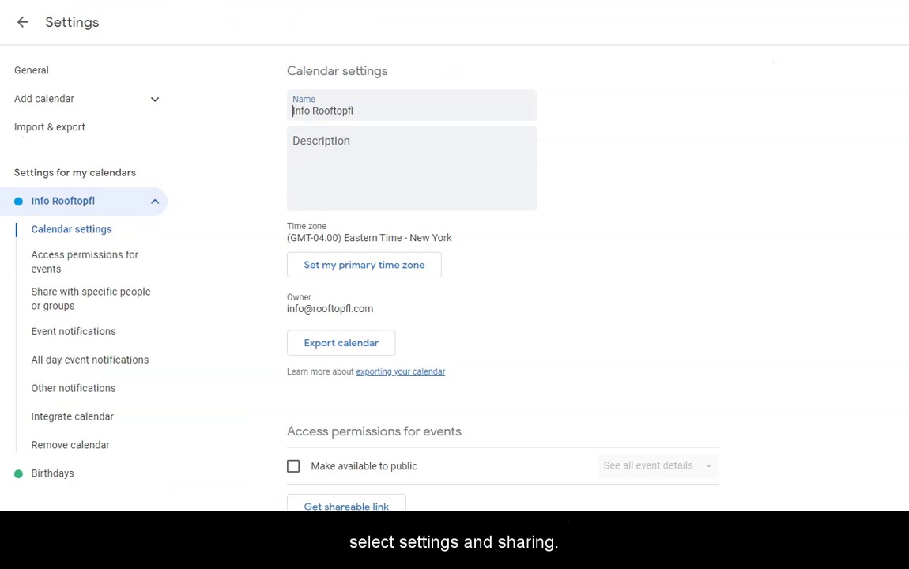
Rename the calendar to Rooftopfl.com and start adding people to share it with
double_click(300, 112)
key(BackSpace)
key(Delete)
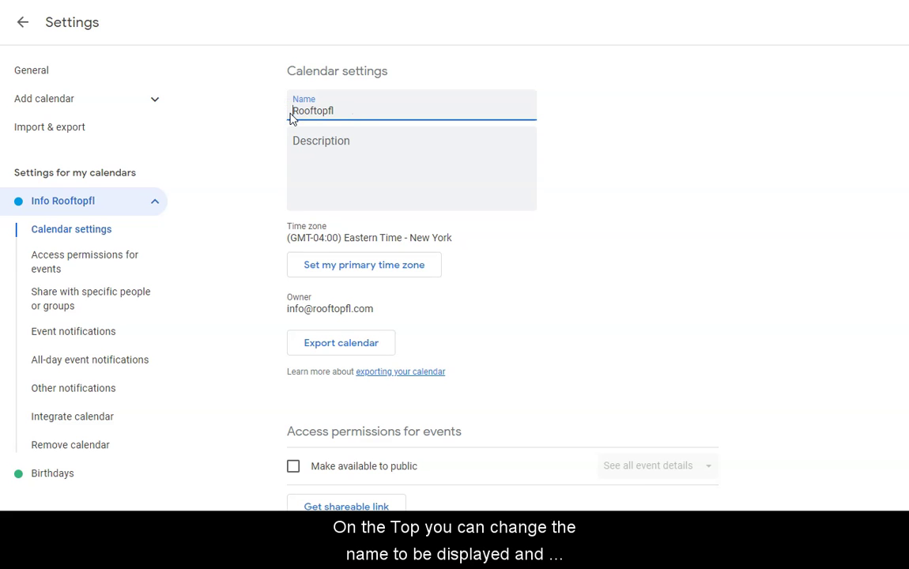
click(345, 111)
text(.com)
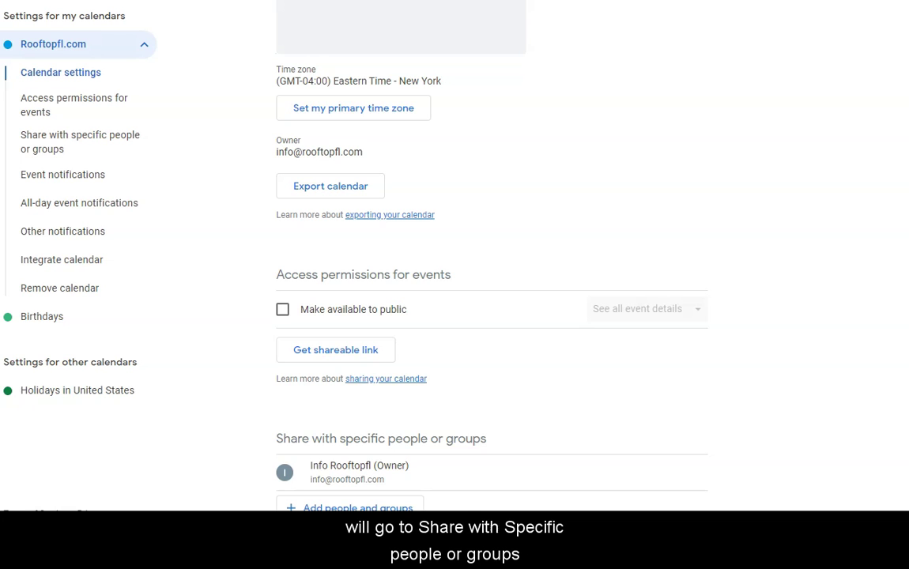
scroll(355, 302, down, 3)
click(357, 299)
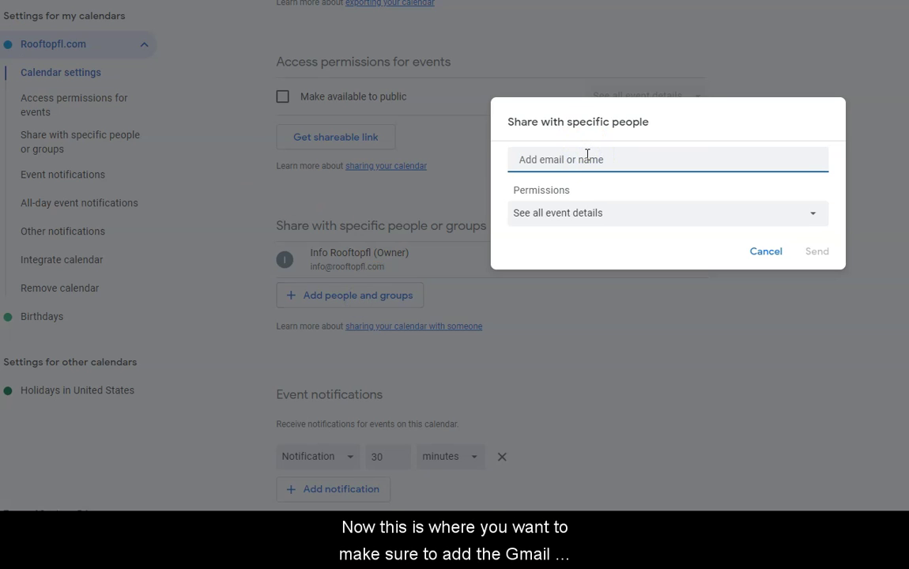
Share the calendar with the Gmail address, granting Make changes and manage sharing
click(599, 198)
click(606, 218)
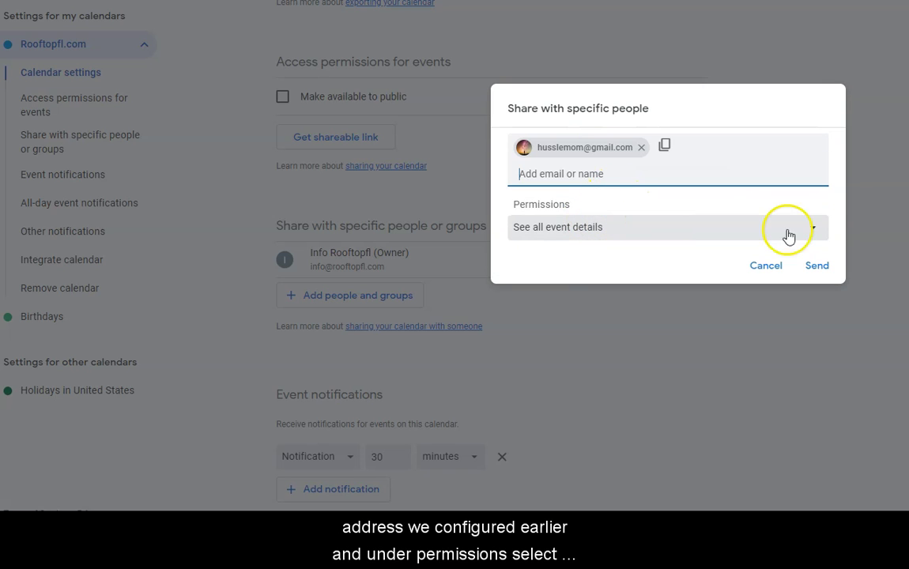
click(815, 230)
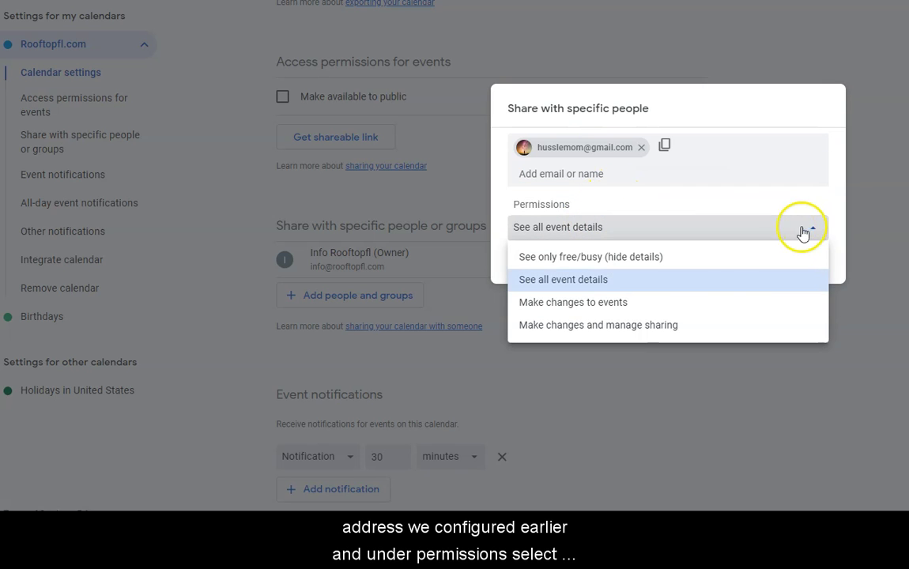
click(658, 328)
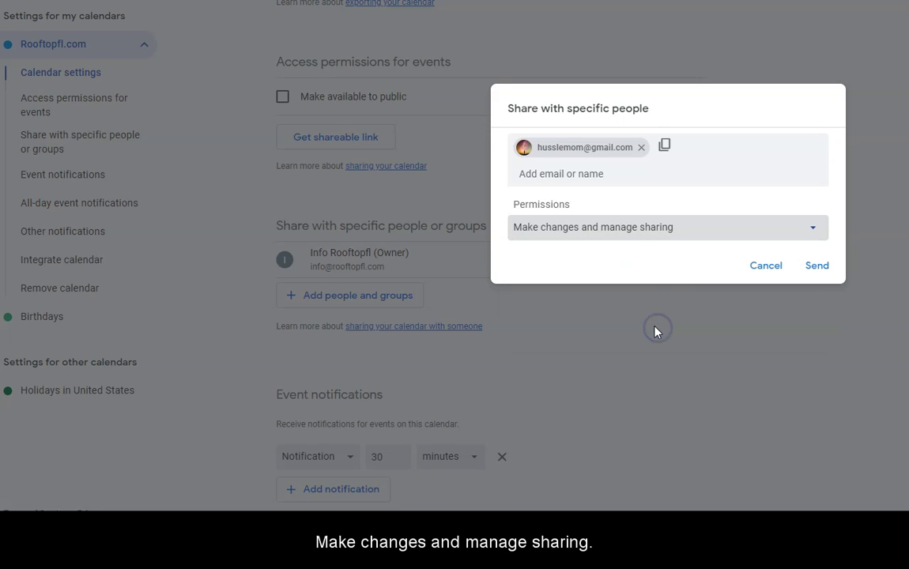
click(812, 268)
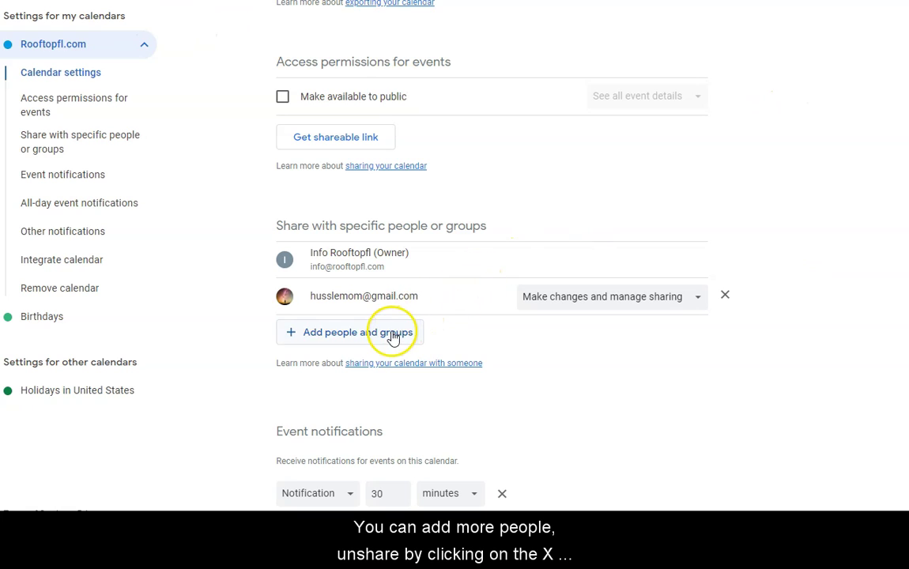
Review the permission level granted to the shared address in the calendar's sharing settings
click(699, 299)
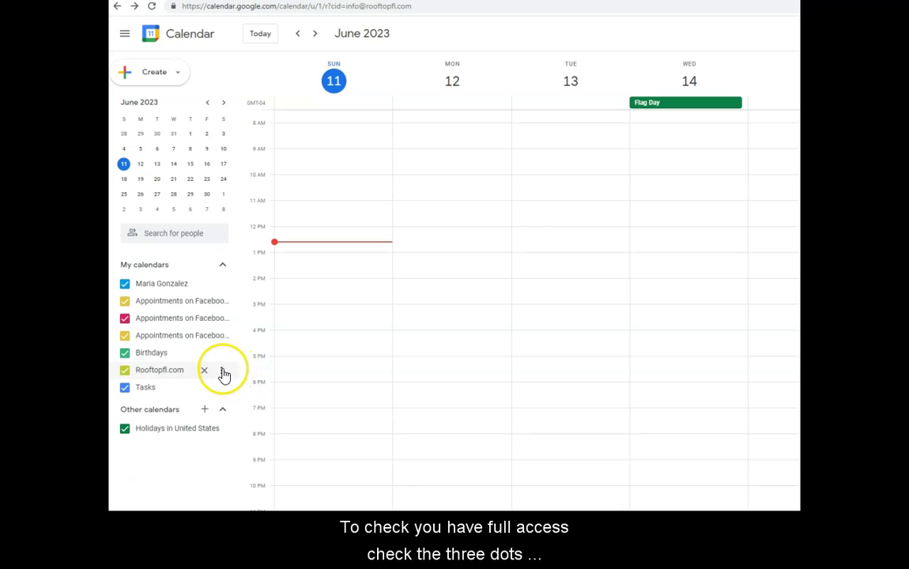
click(224, 373)
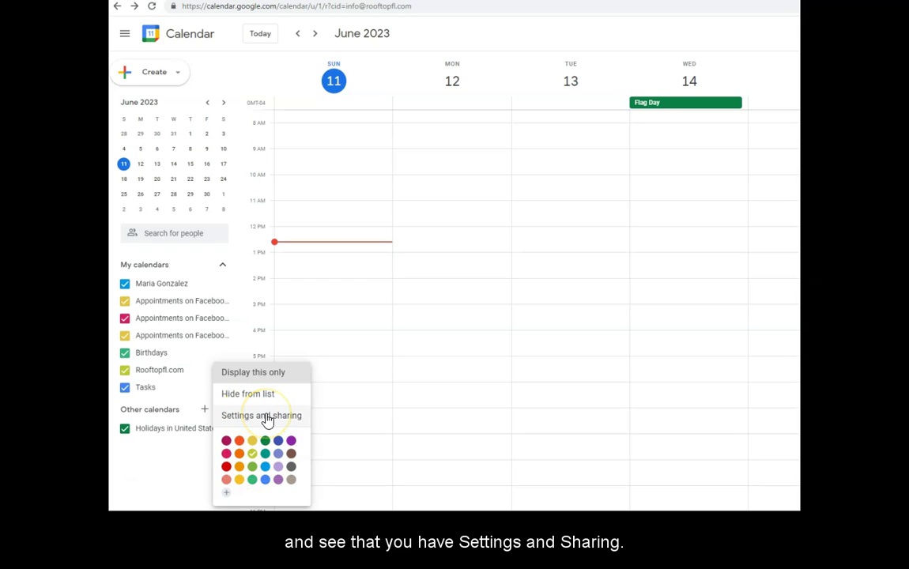
click(266, 417)
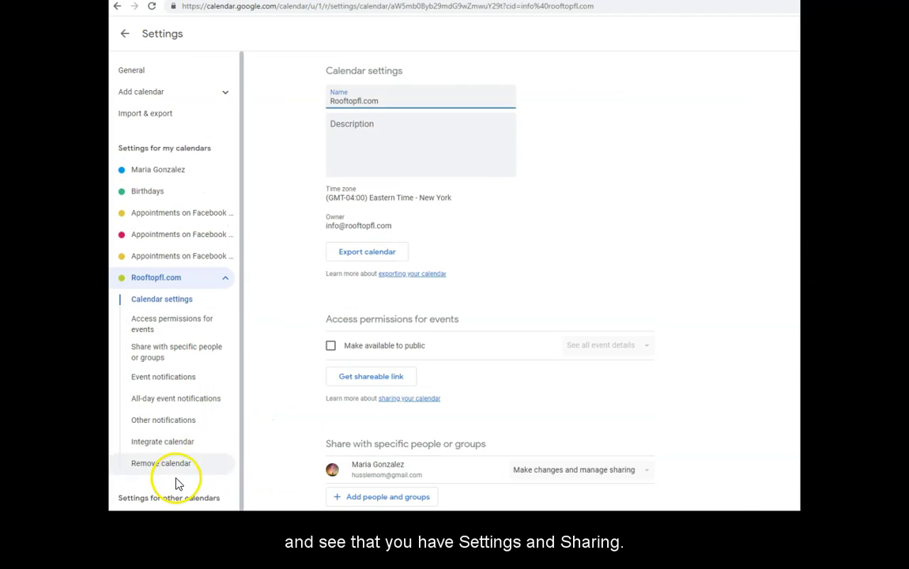
click(225, 279)
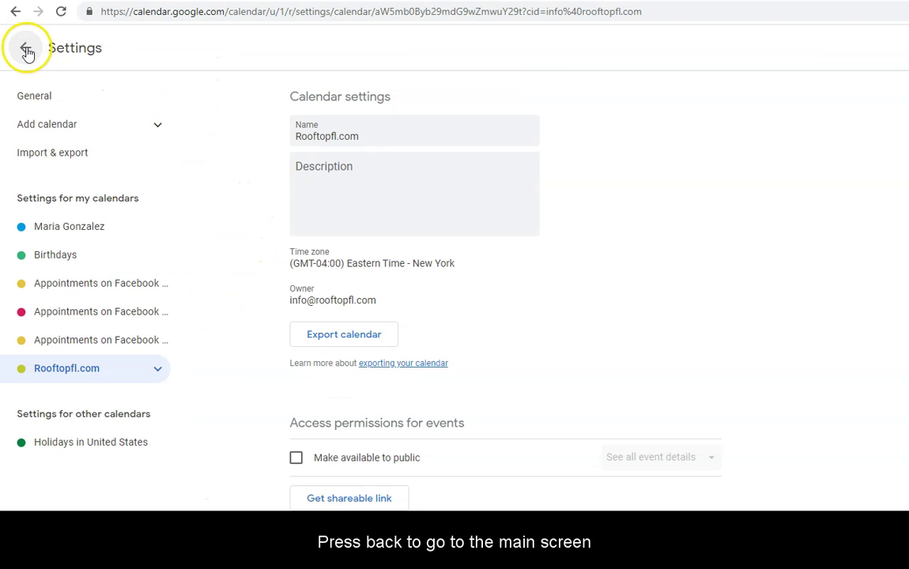
click(108, 8)
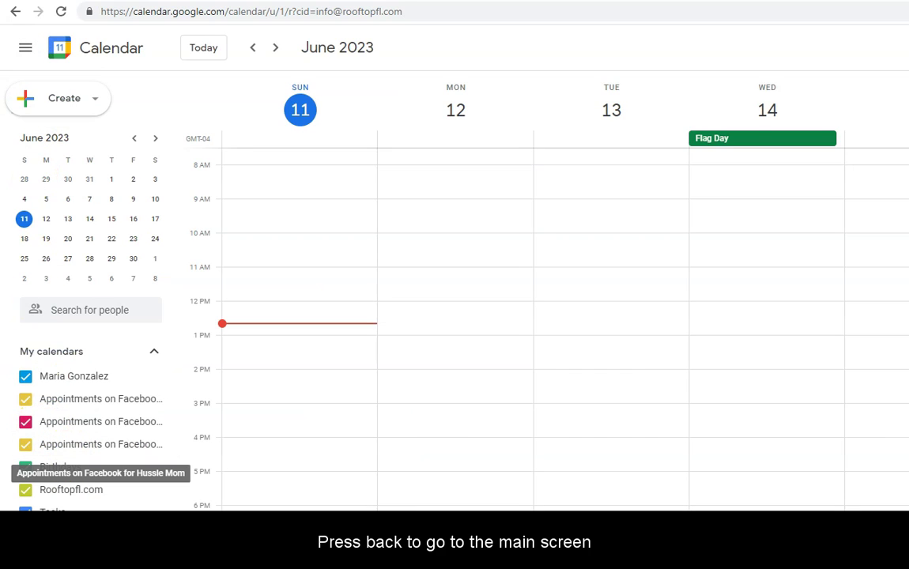
Create a new event titled 'Test Event' on the Rooftopfl.com calendar
click(93, 98)
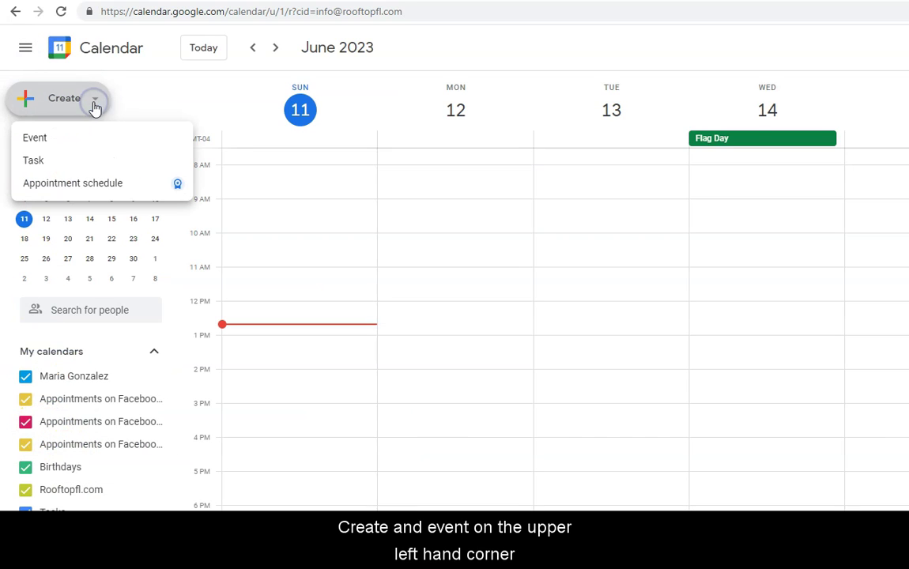
click(83, 139)
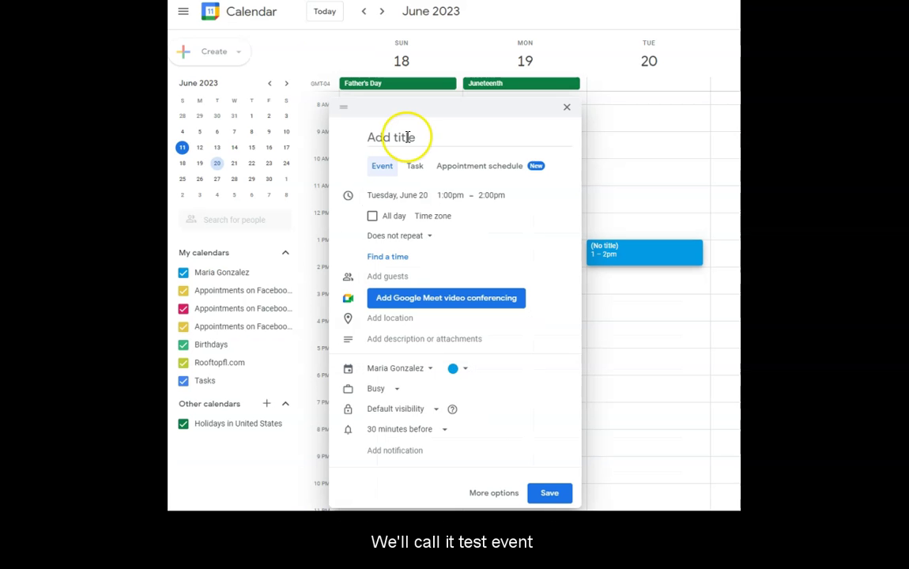
click(410, 137)
text(Test)
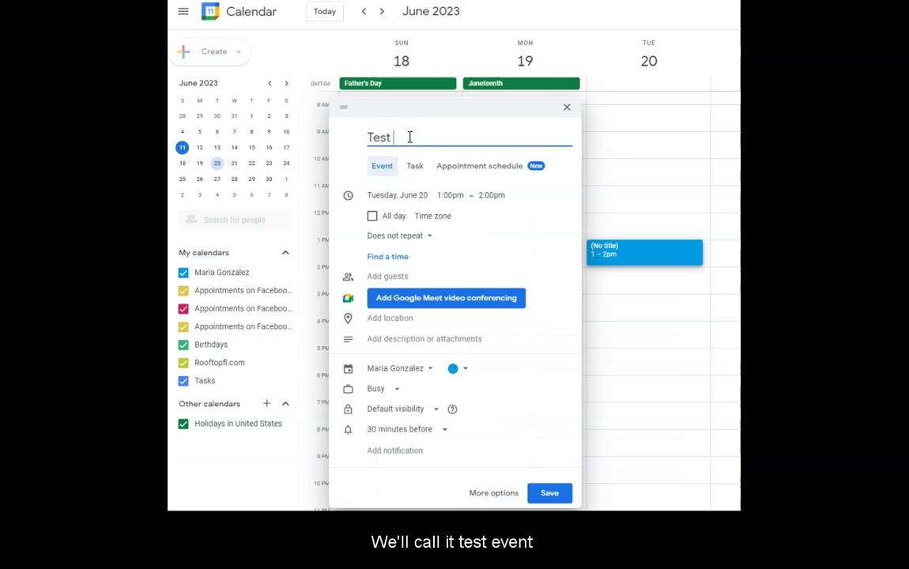
text( Event)
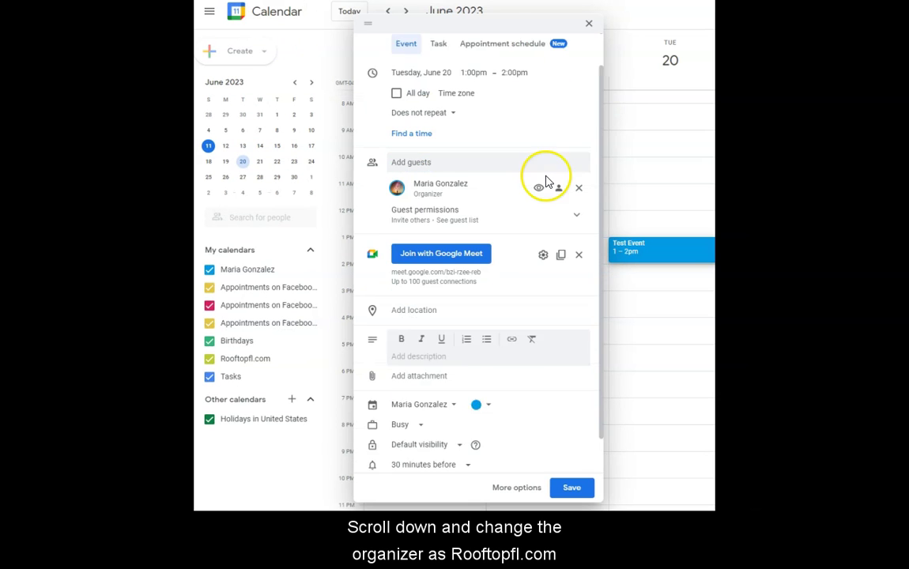
scroll(544, 177, down, 1)
click(453, 366)
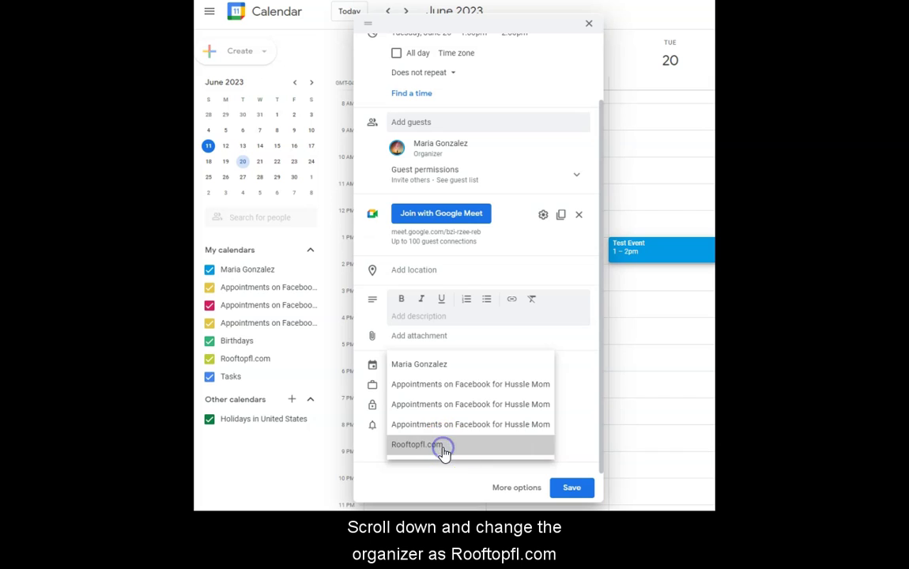
click(443, 447)
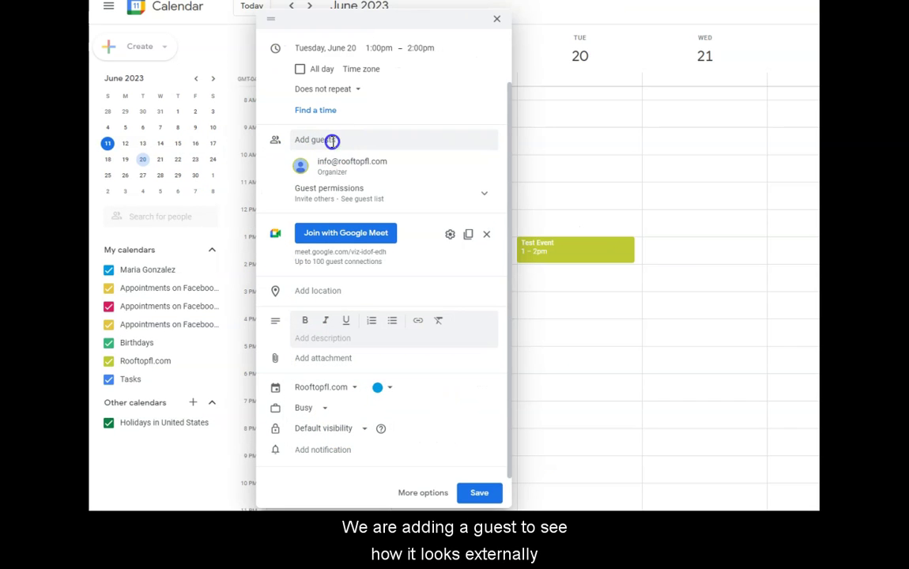
Add the suggested school contact as guest, colour the event Banana yellow, and save
click(332, 140)
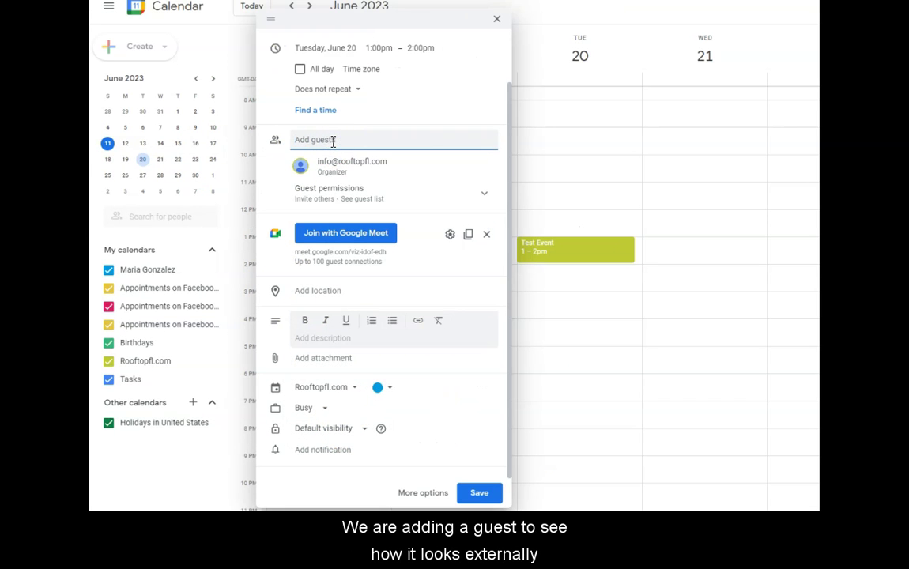
text(info)
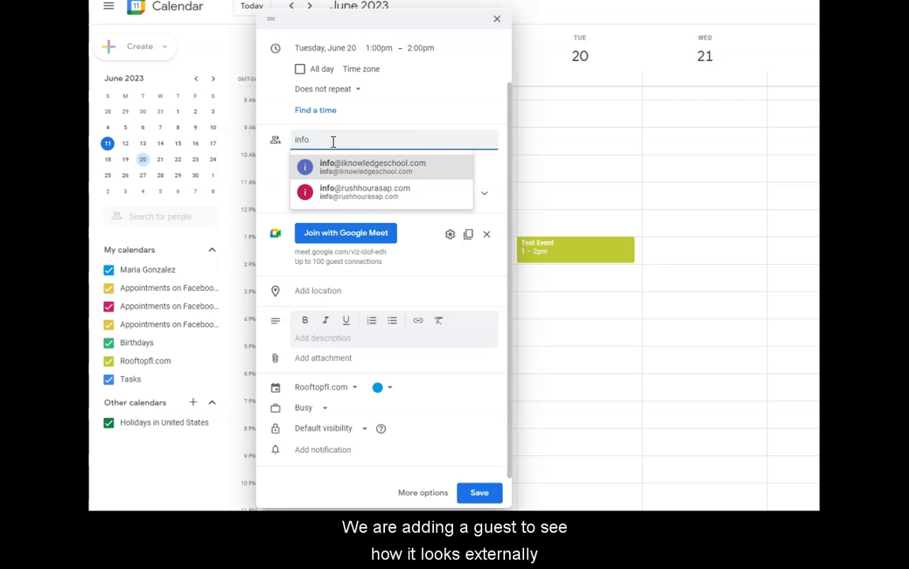
click(341, 164)
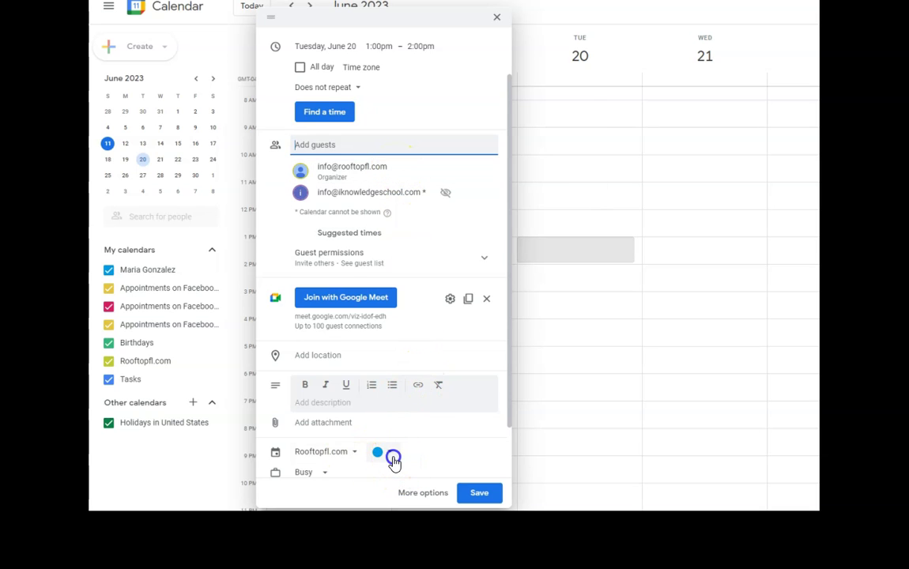
click(391, 456)
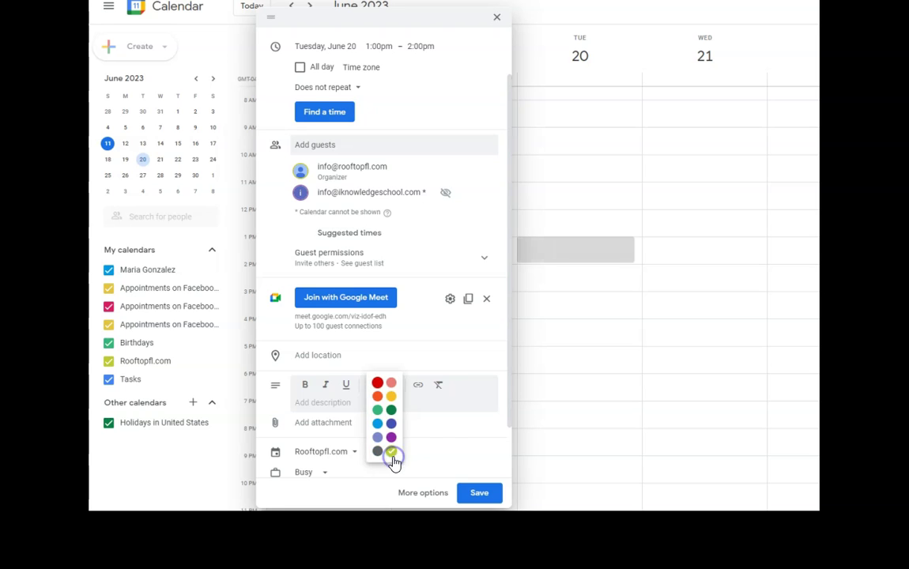
click(391, 397)
click(479, 494)
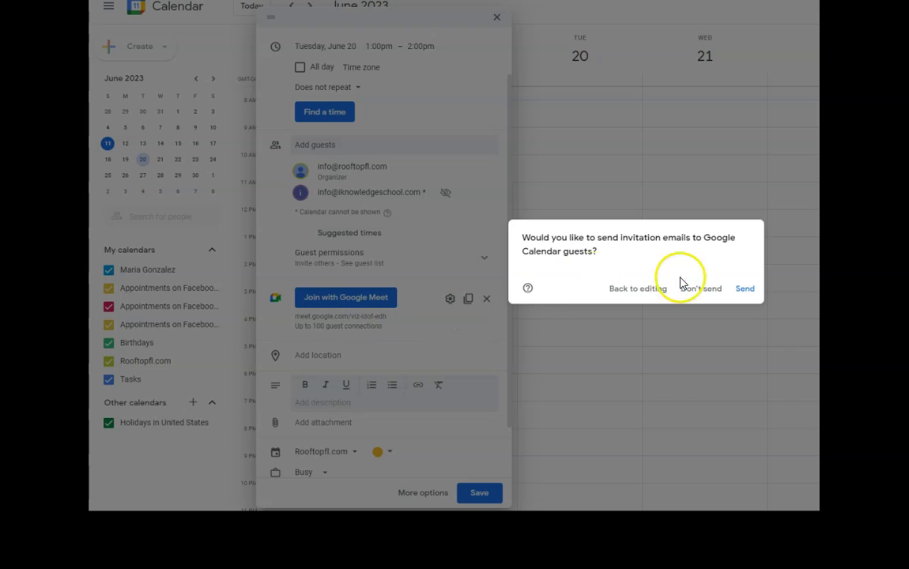
Send the Test Event invitation email to the guest
click(746, 289)
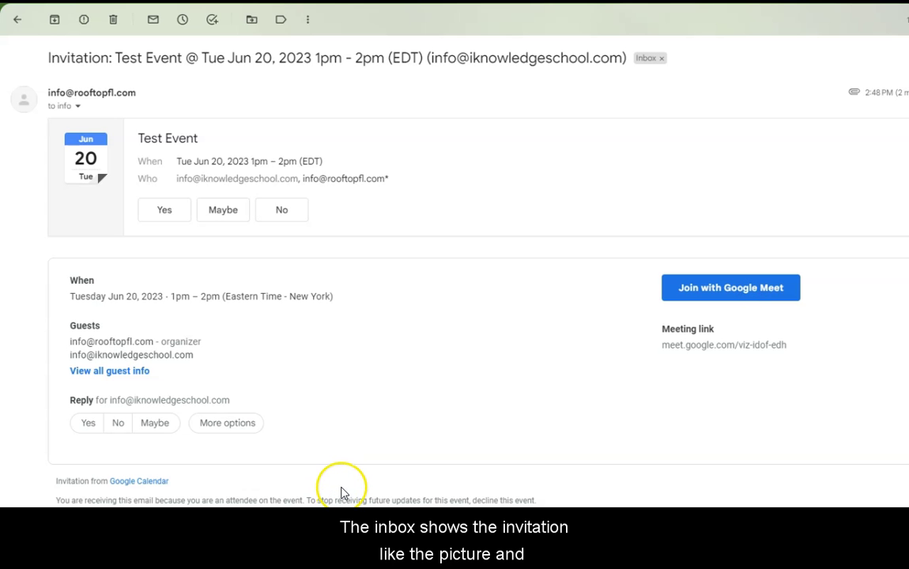